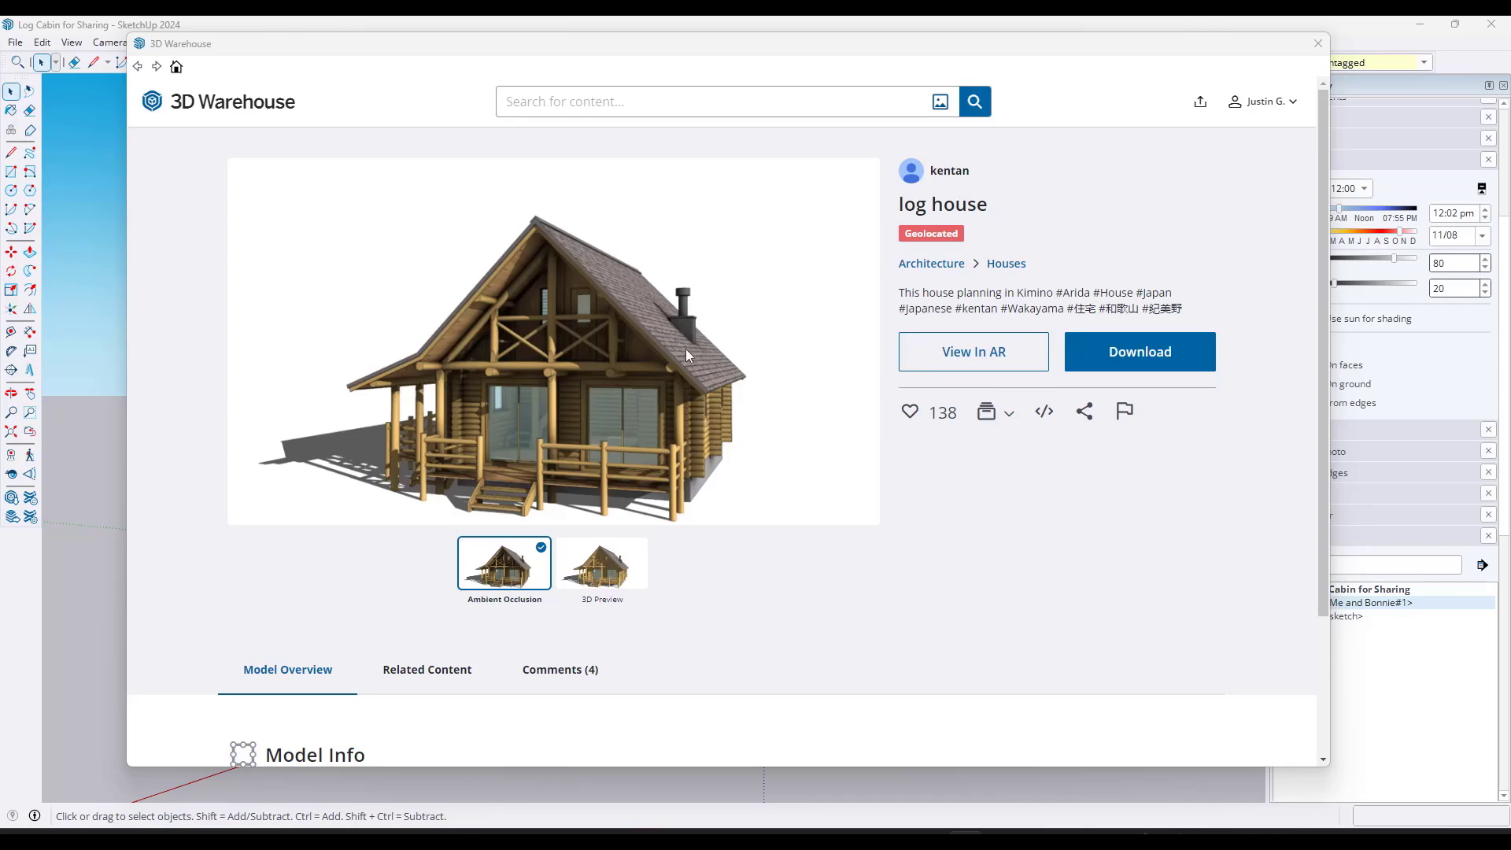
Orbit and pan around the log cabin, briefly checking and closing its 3D Warehouse page.
left_click(1317, 42)
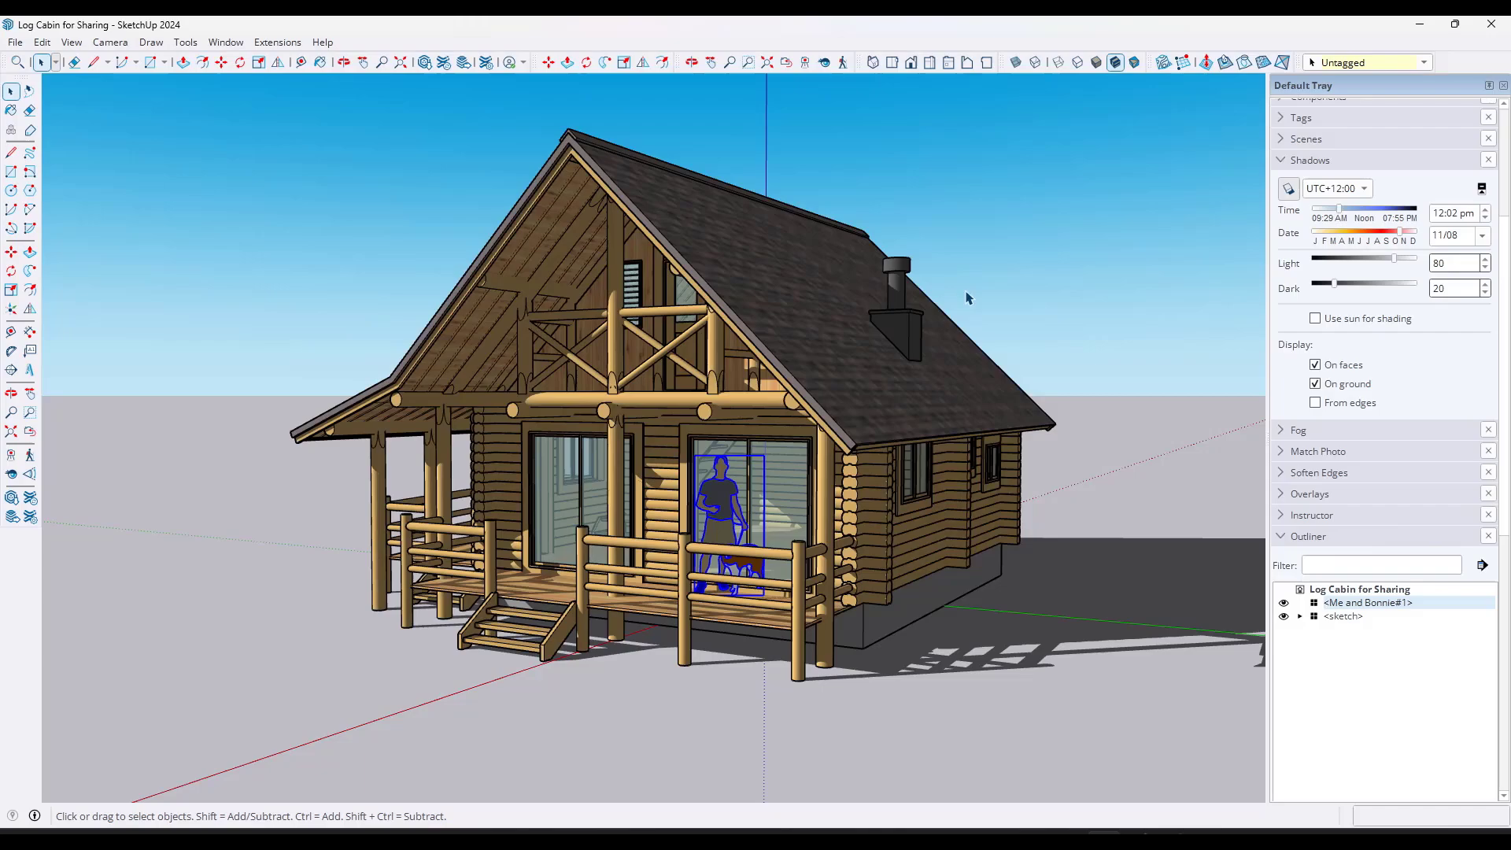
key("o")
left_click_drag(821, 445, 762, 431)
key("space")
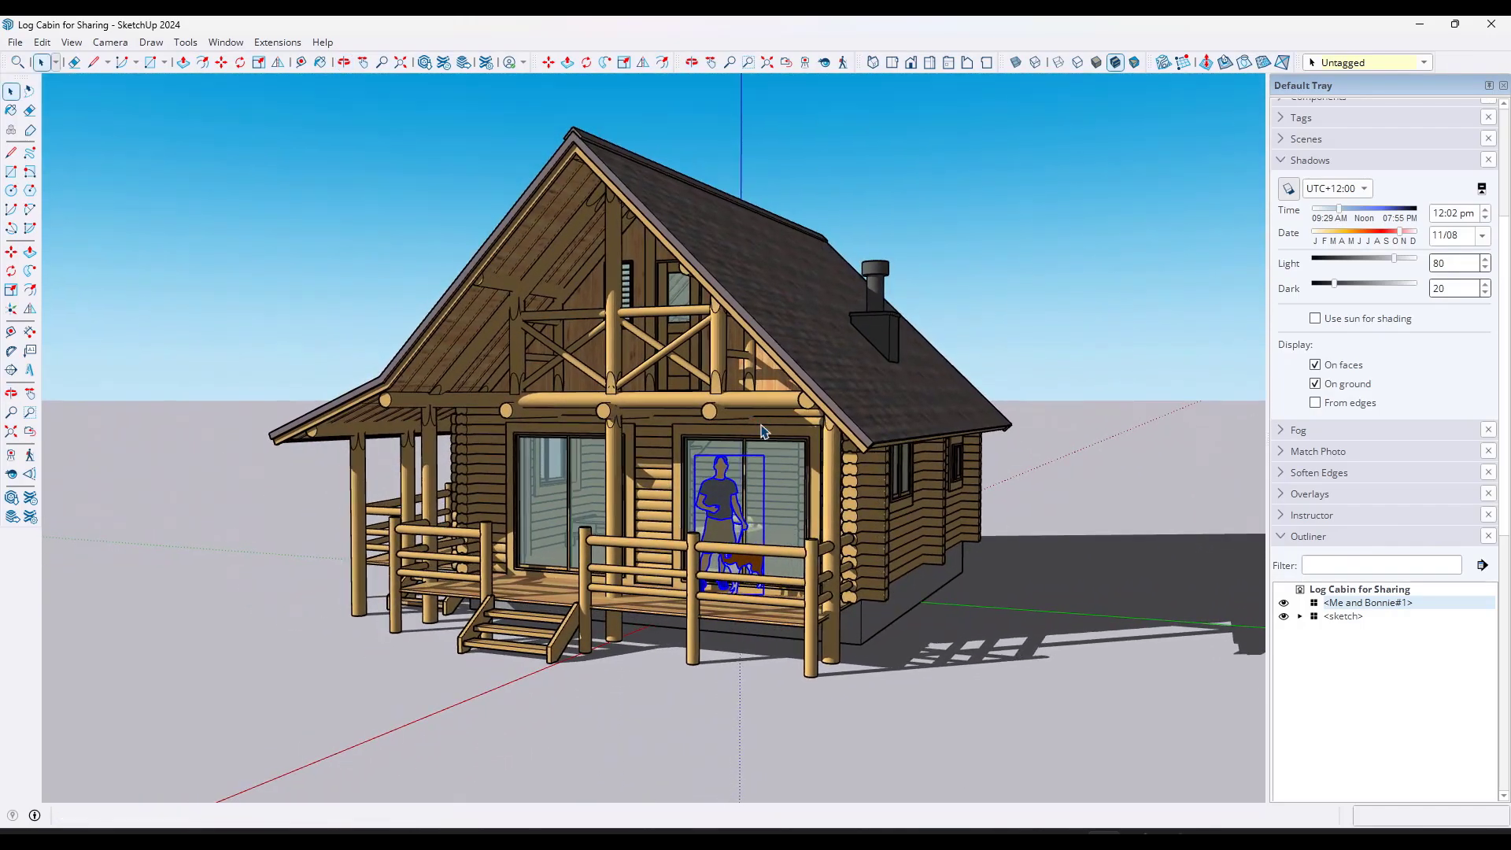
key("h")
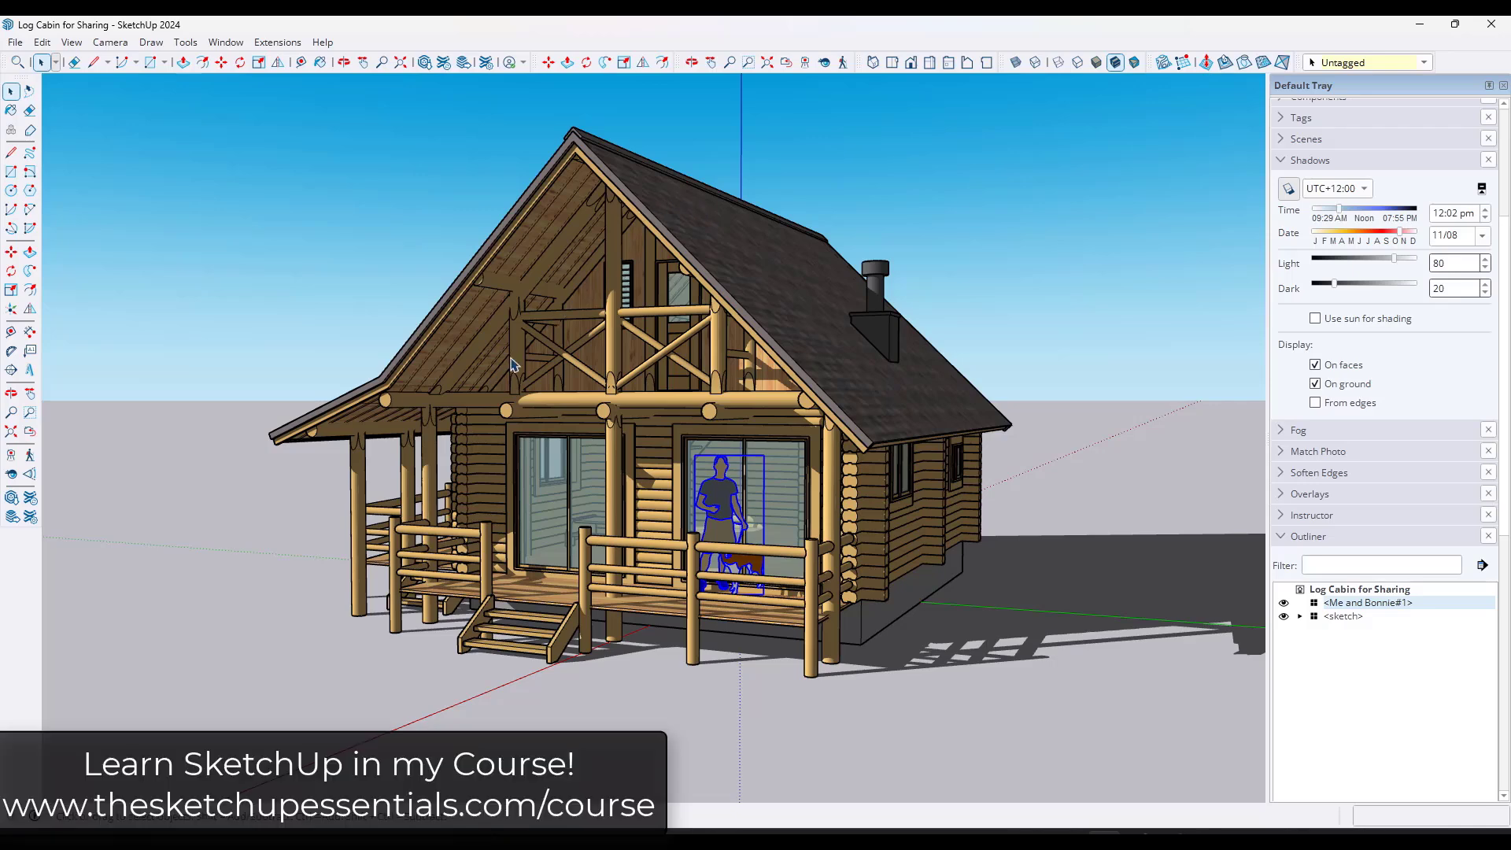
left_click_drag(511, 364, 516, 365)
key("space")
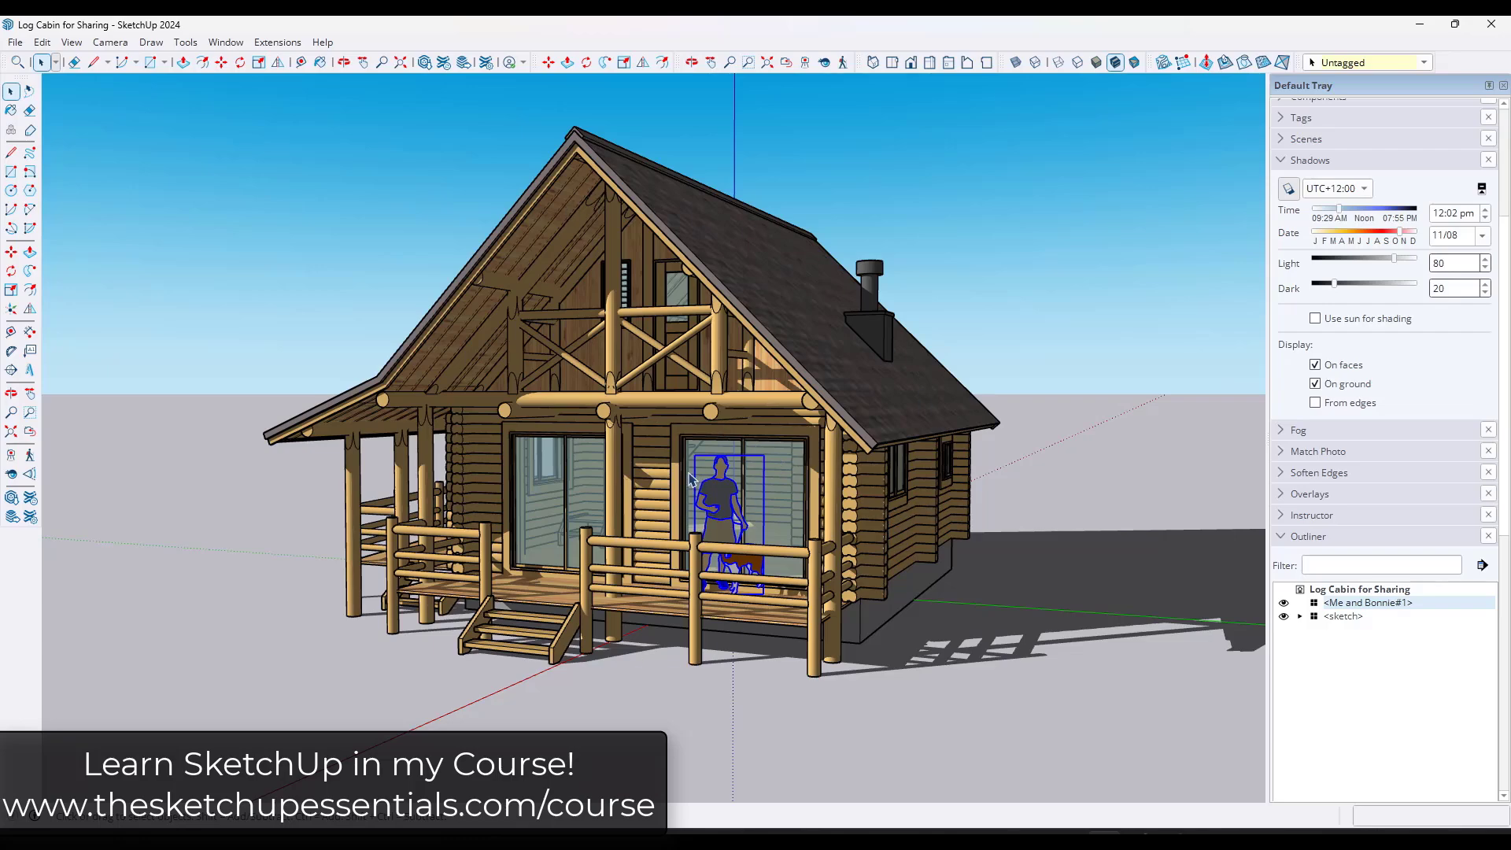
mouse_move(690, 477)
middle_mouse_down()
mouse_move(714, 472)
mouse_move(701, 504)
middle_mouse_up()
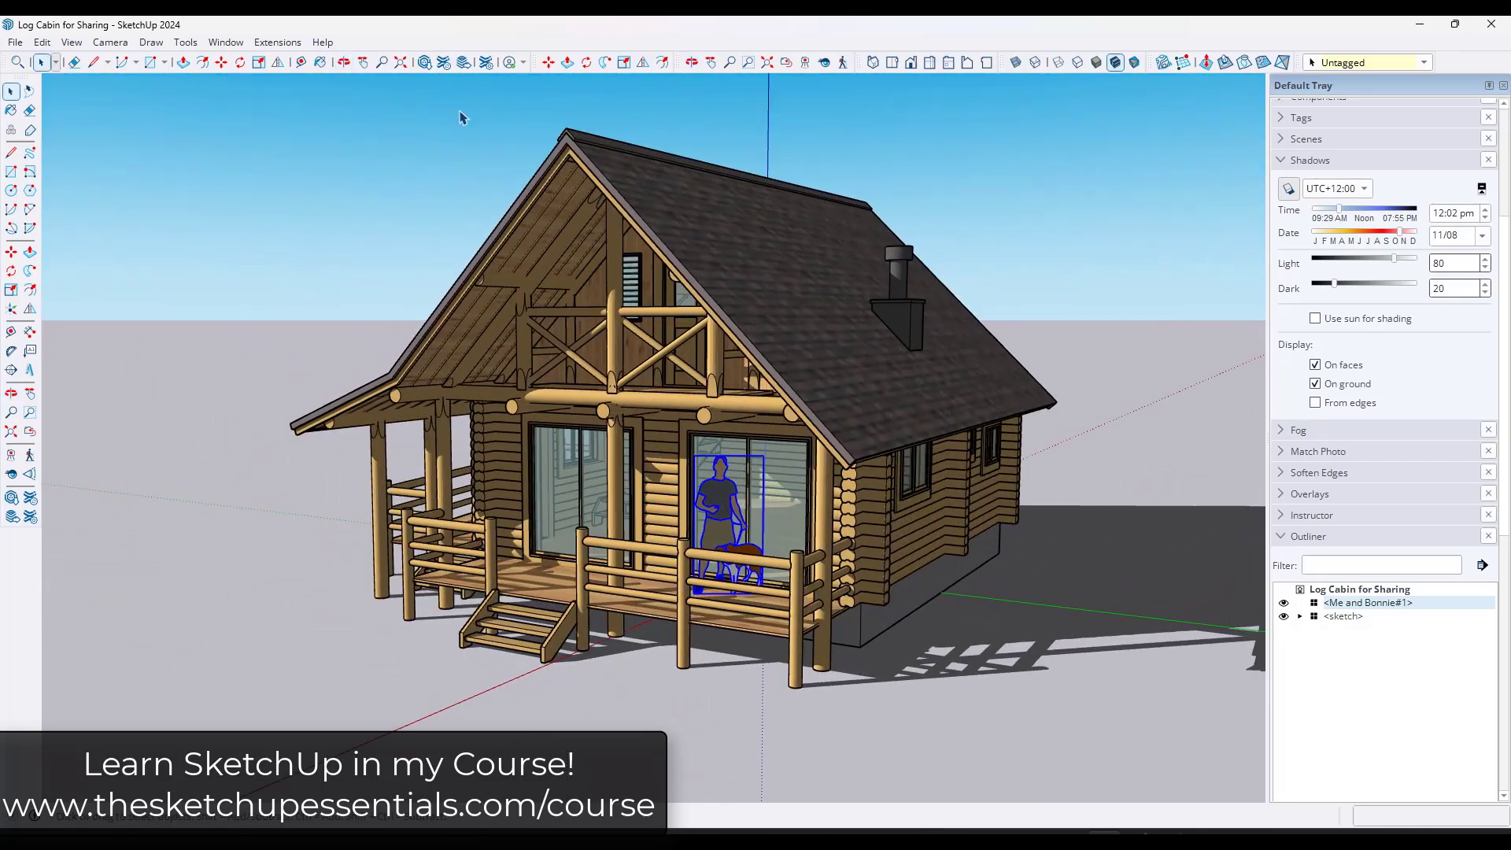
left_click(424, 63)
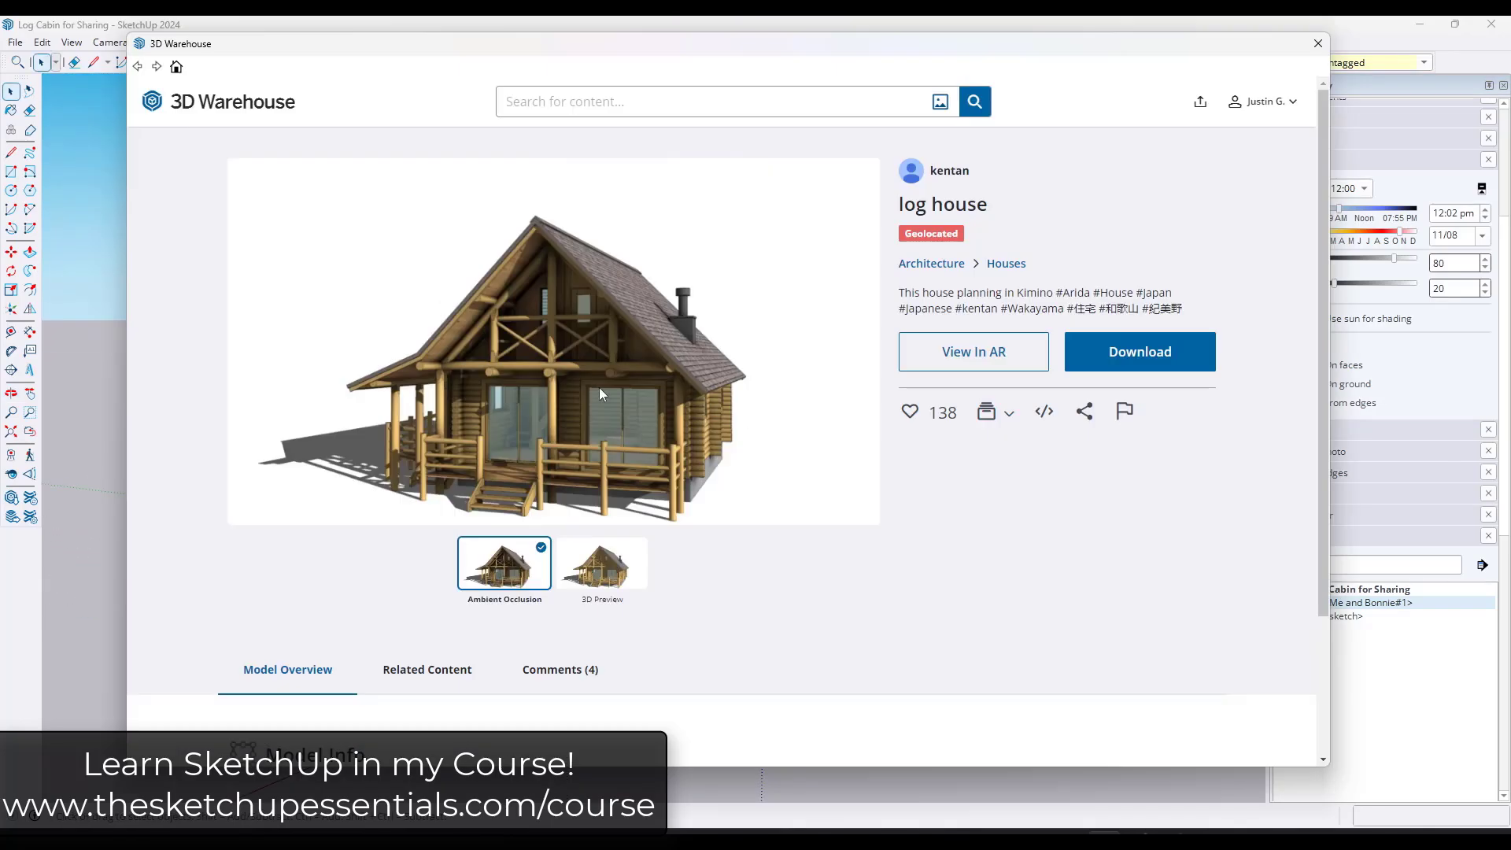
left_click(1318, 43)
middle_click_drag(731, 361, 744, 335)
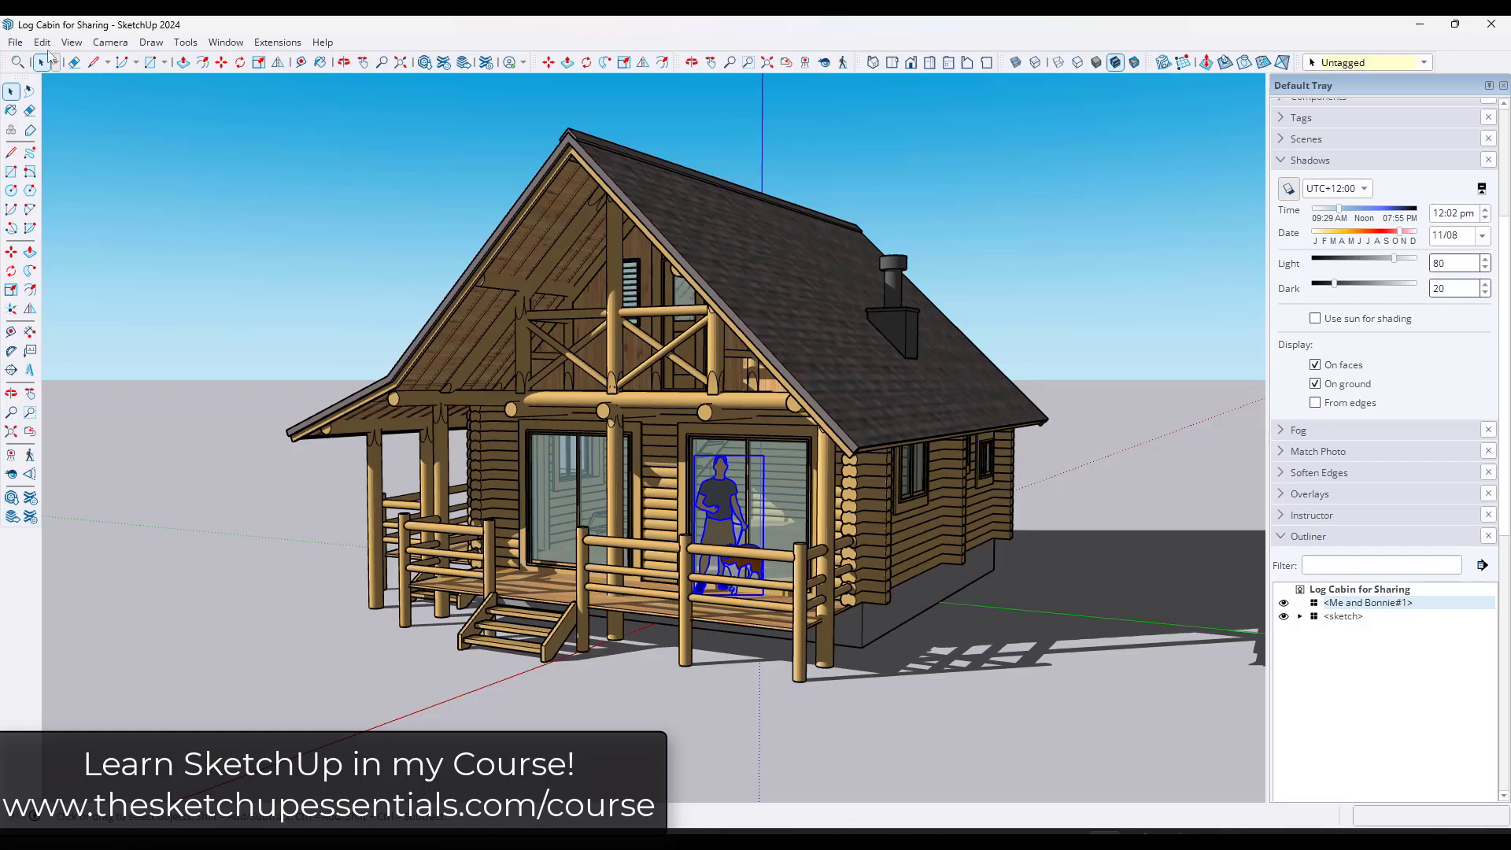
middle_click_drag(528, 397, 197, 260)
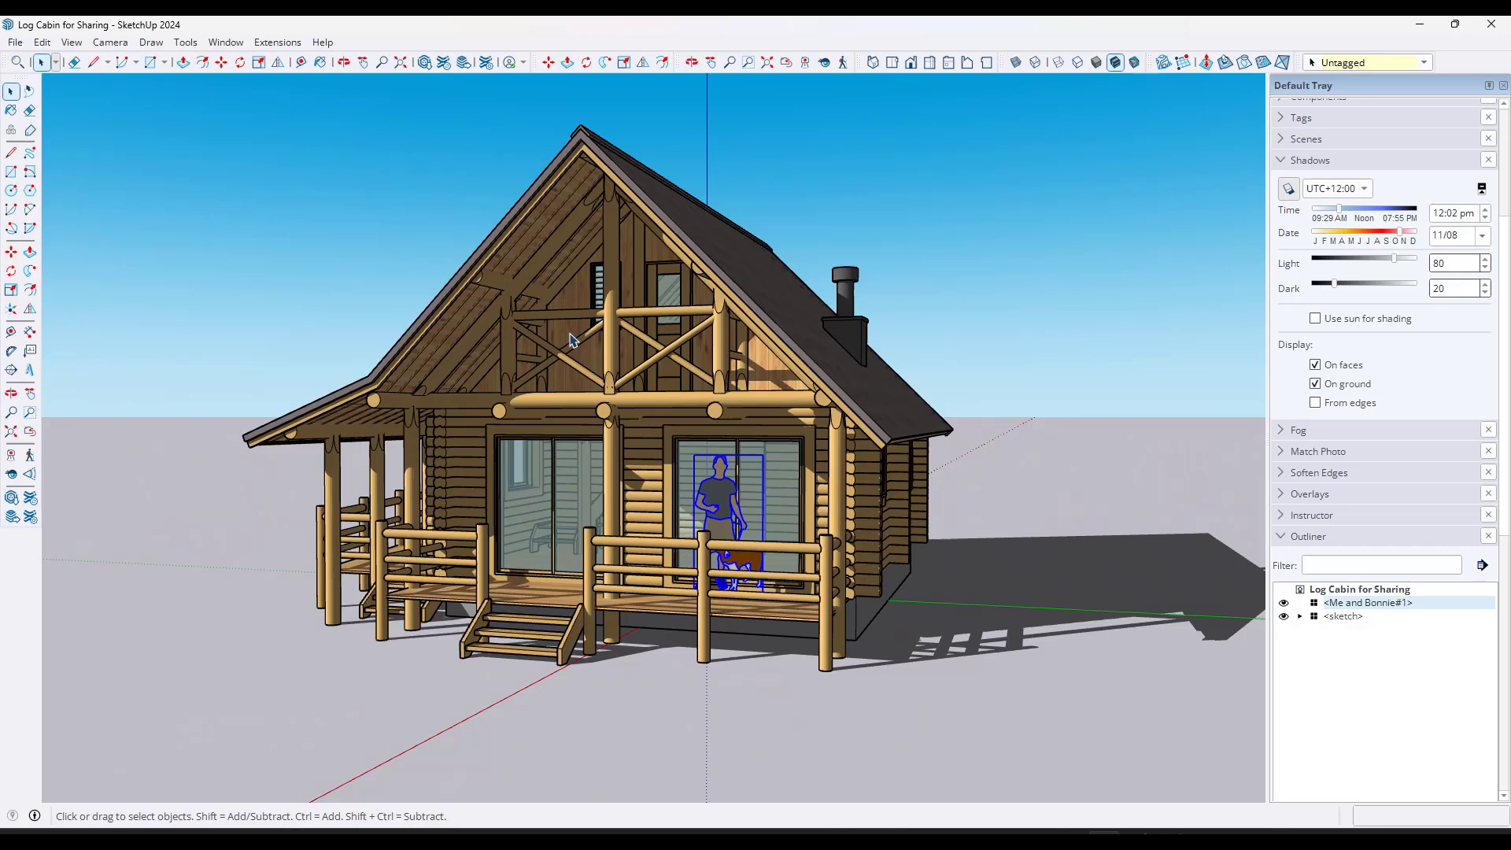
Choose File > Trimble Connect > Share A Link for the cabin model.
left_click(15, 41)
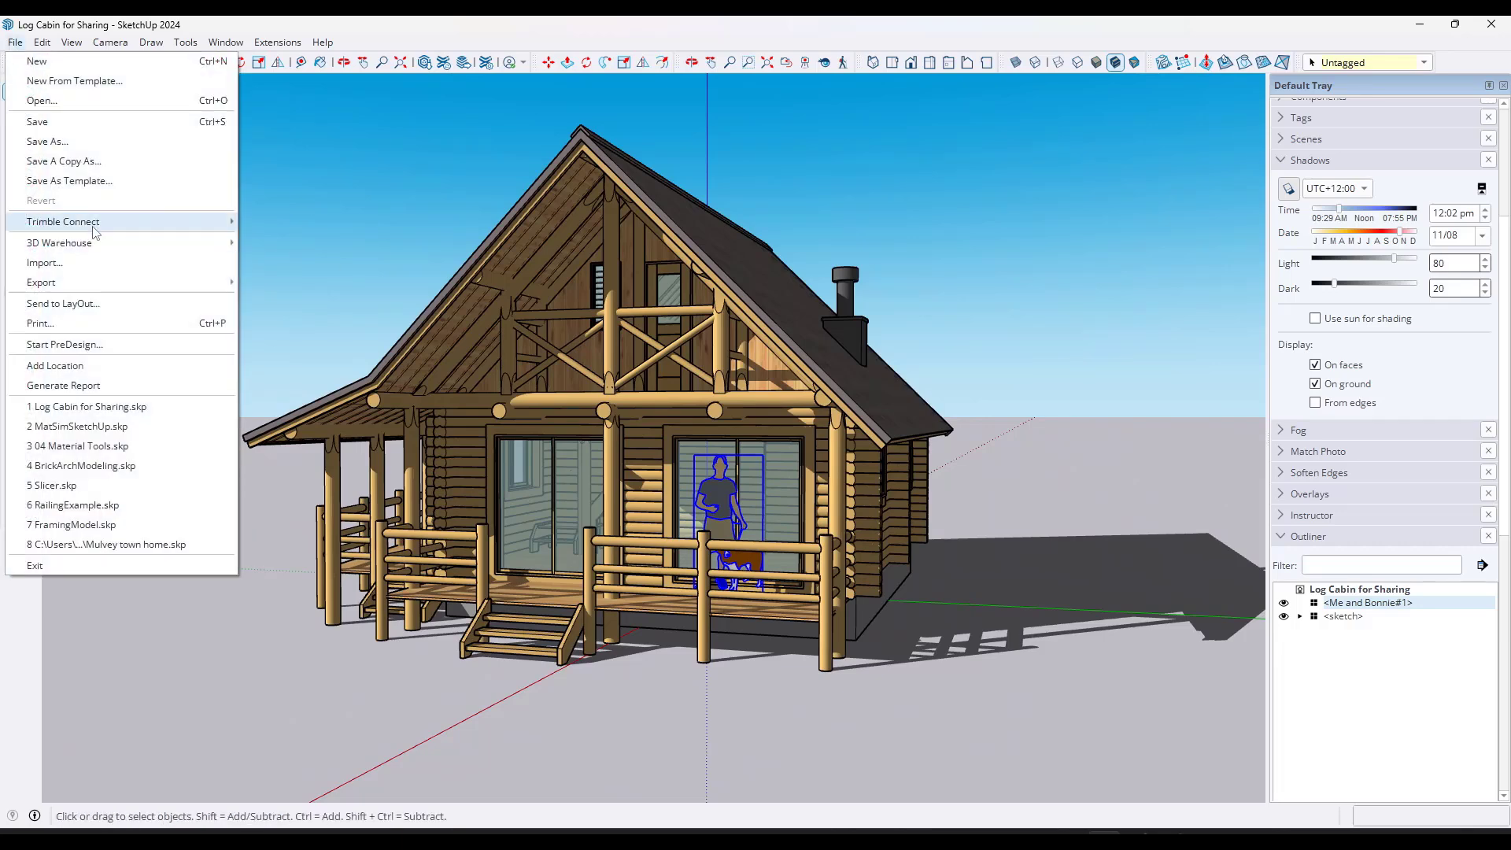
mouse_move(95, 228)
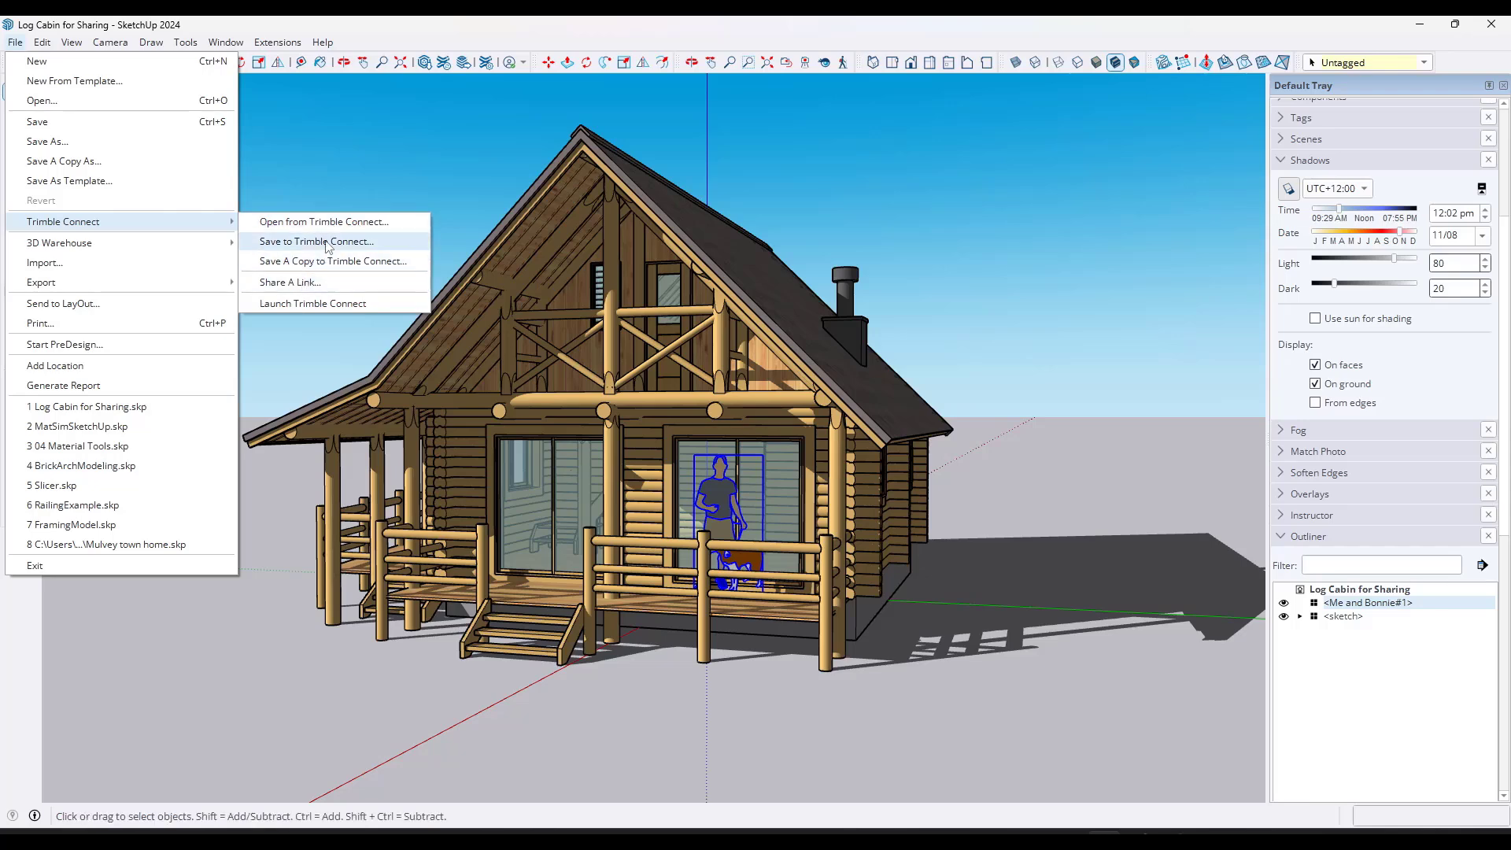
left_click(338, 287)
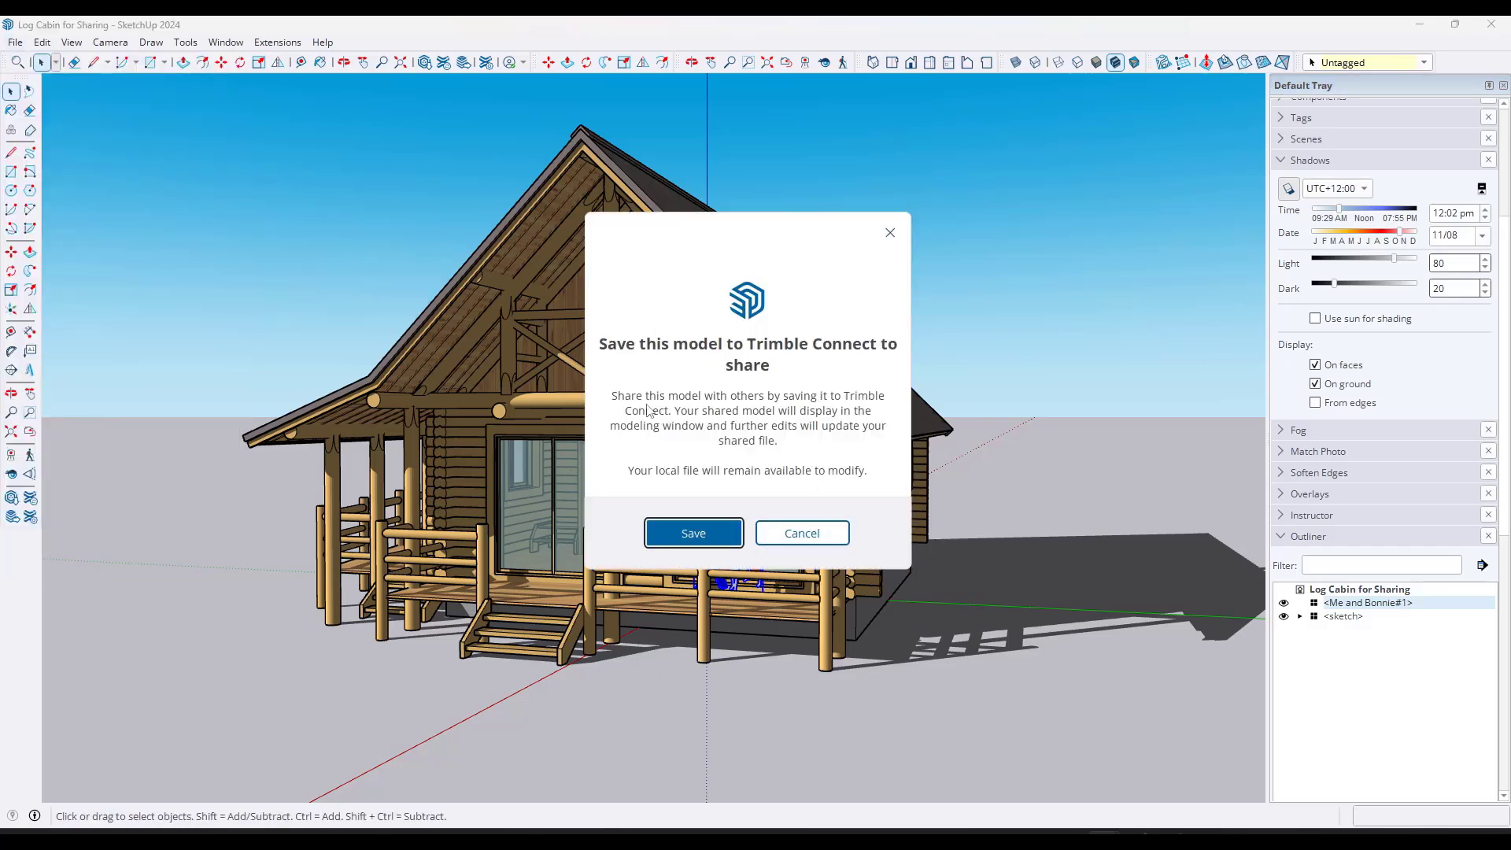
Create the Trimble Connect project 'Log Cabin Example' and save the cabin into it as Log Cabin for Sharing.skp.
left_click(707, 540)
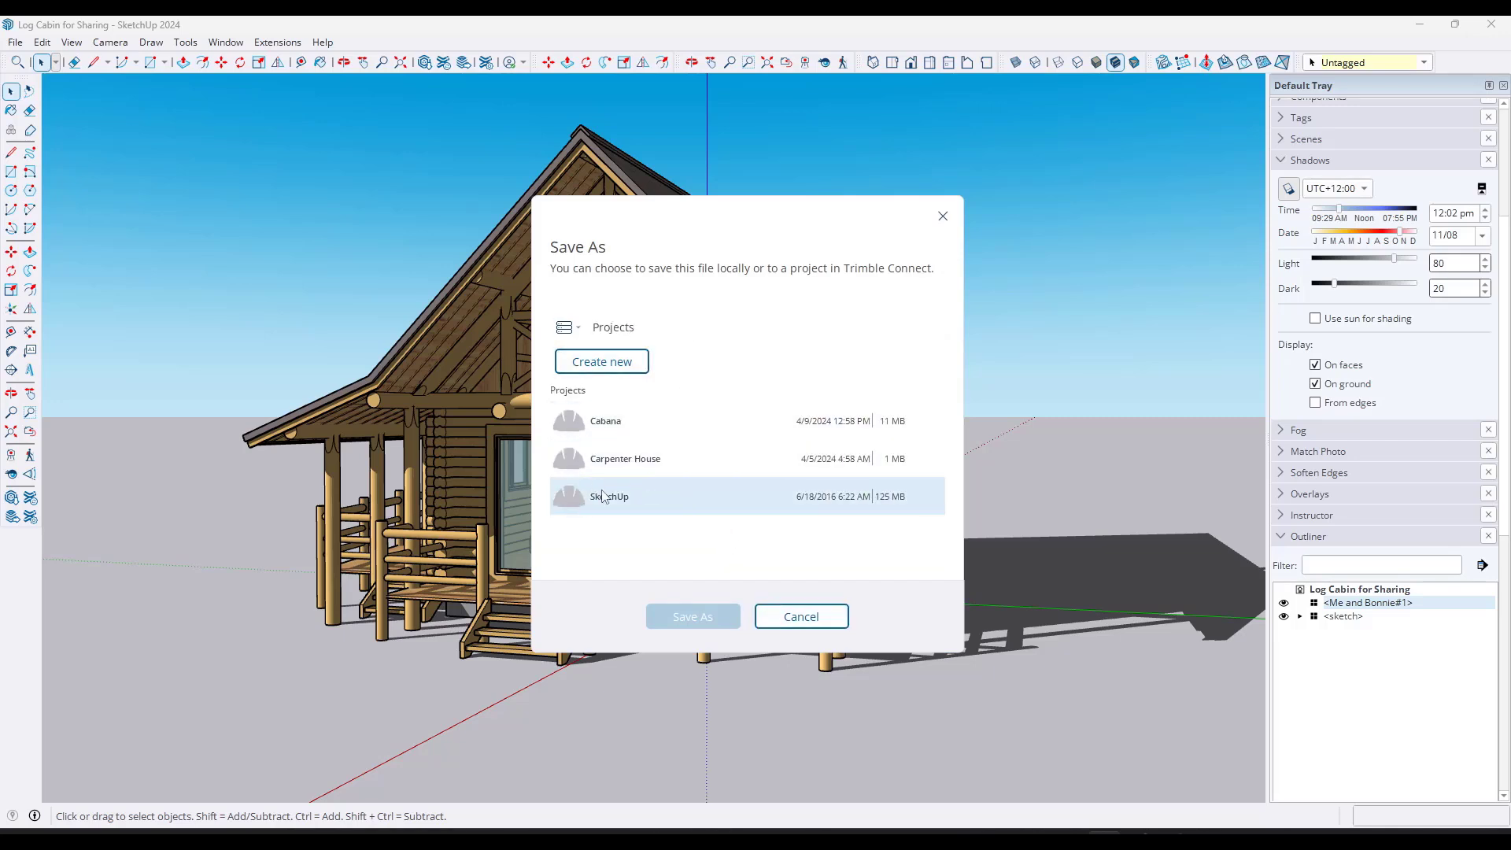
left_click(625, 362)
left_click(664, 394)
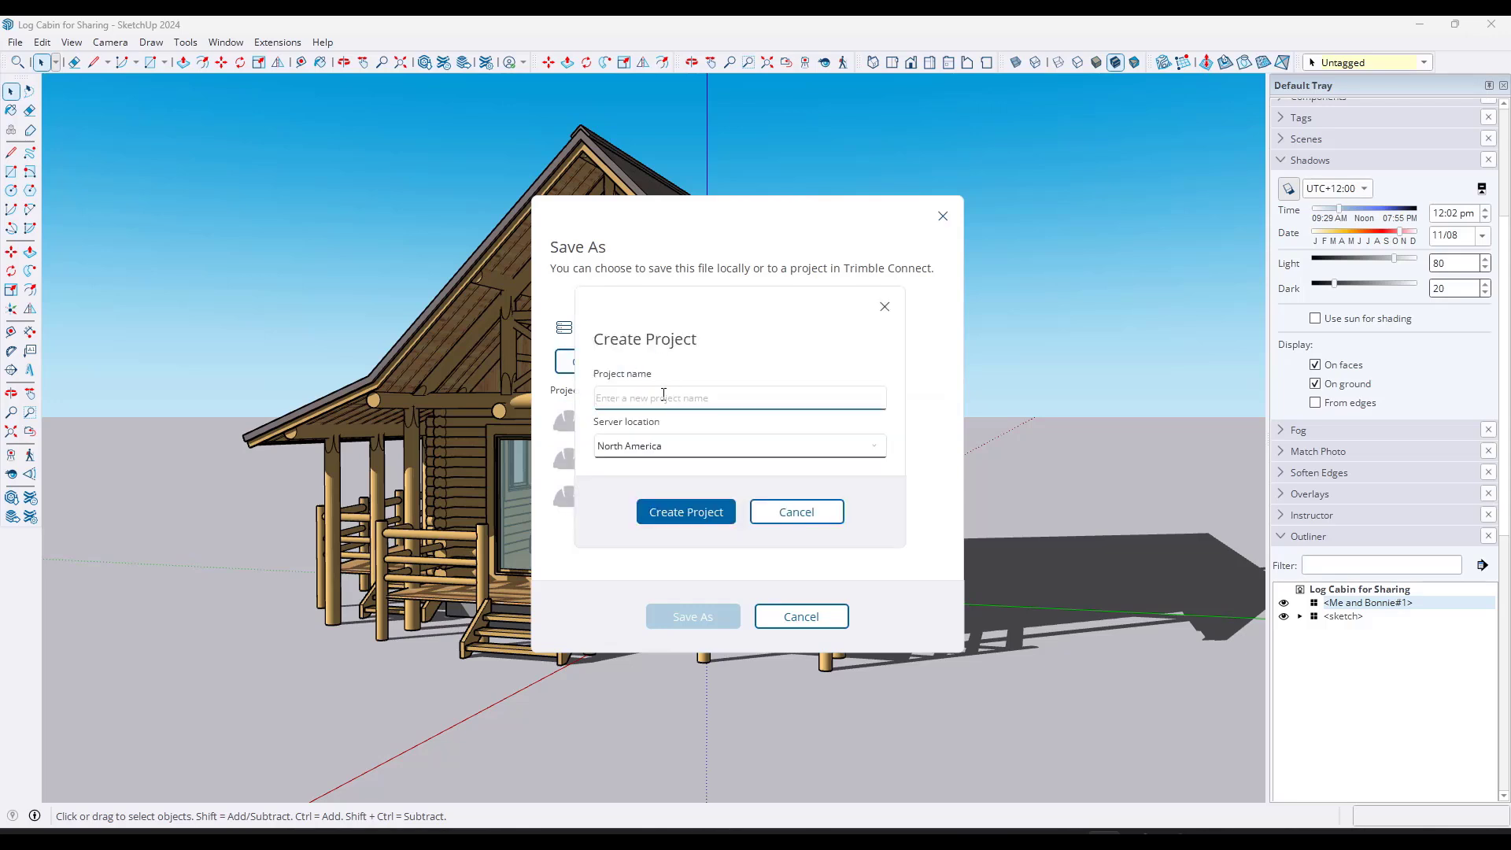
type("Log Cabin Example")
left_click(657, 511)
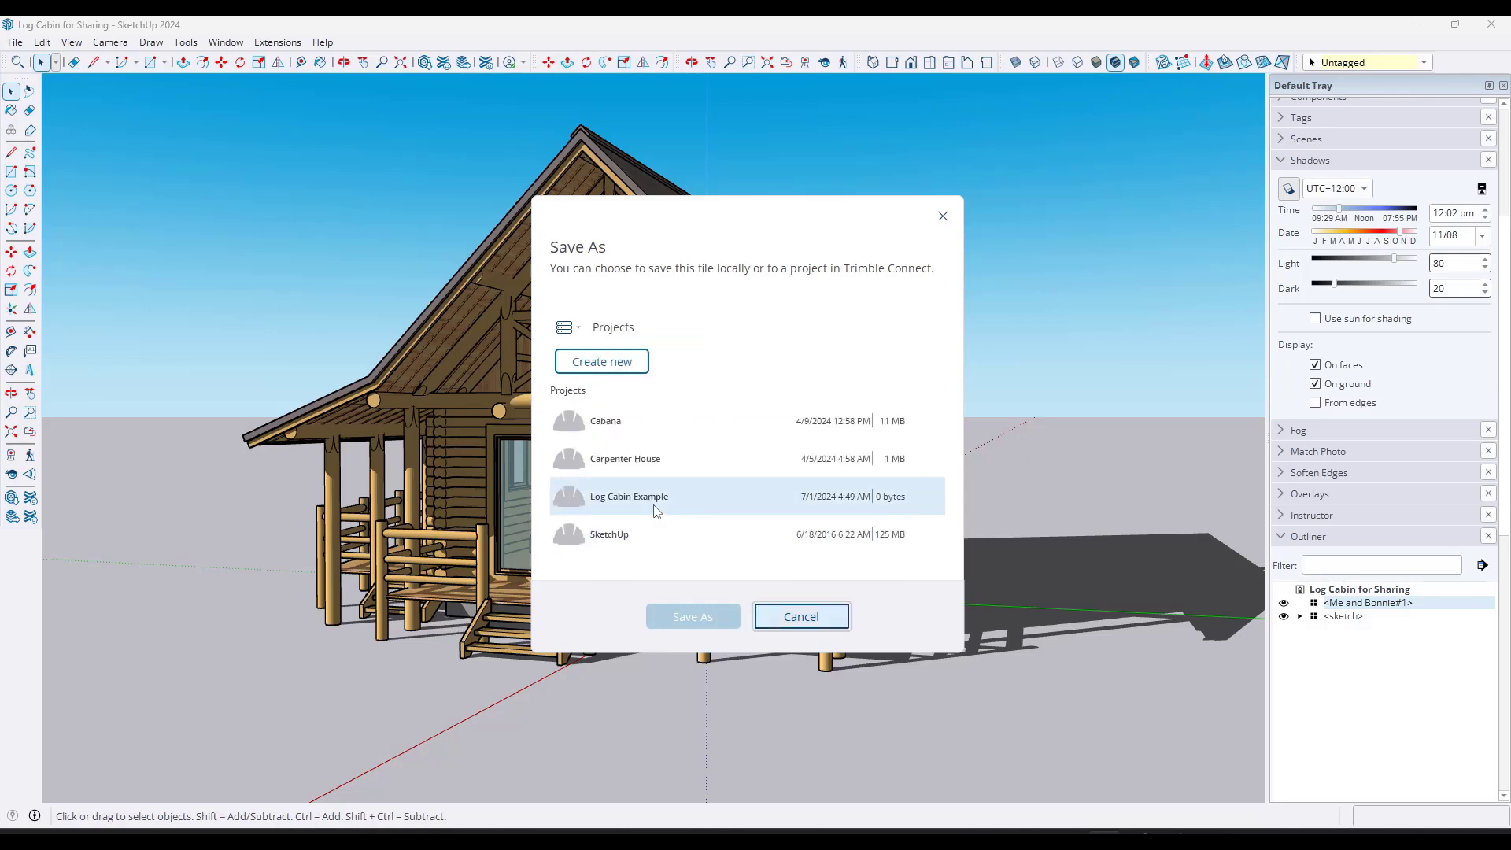
left_click(603, 502)
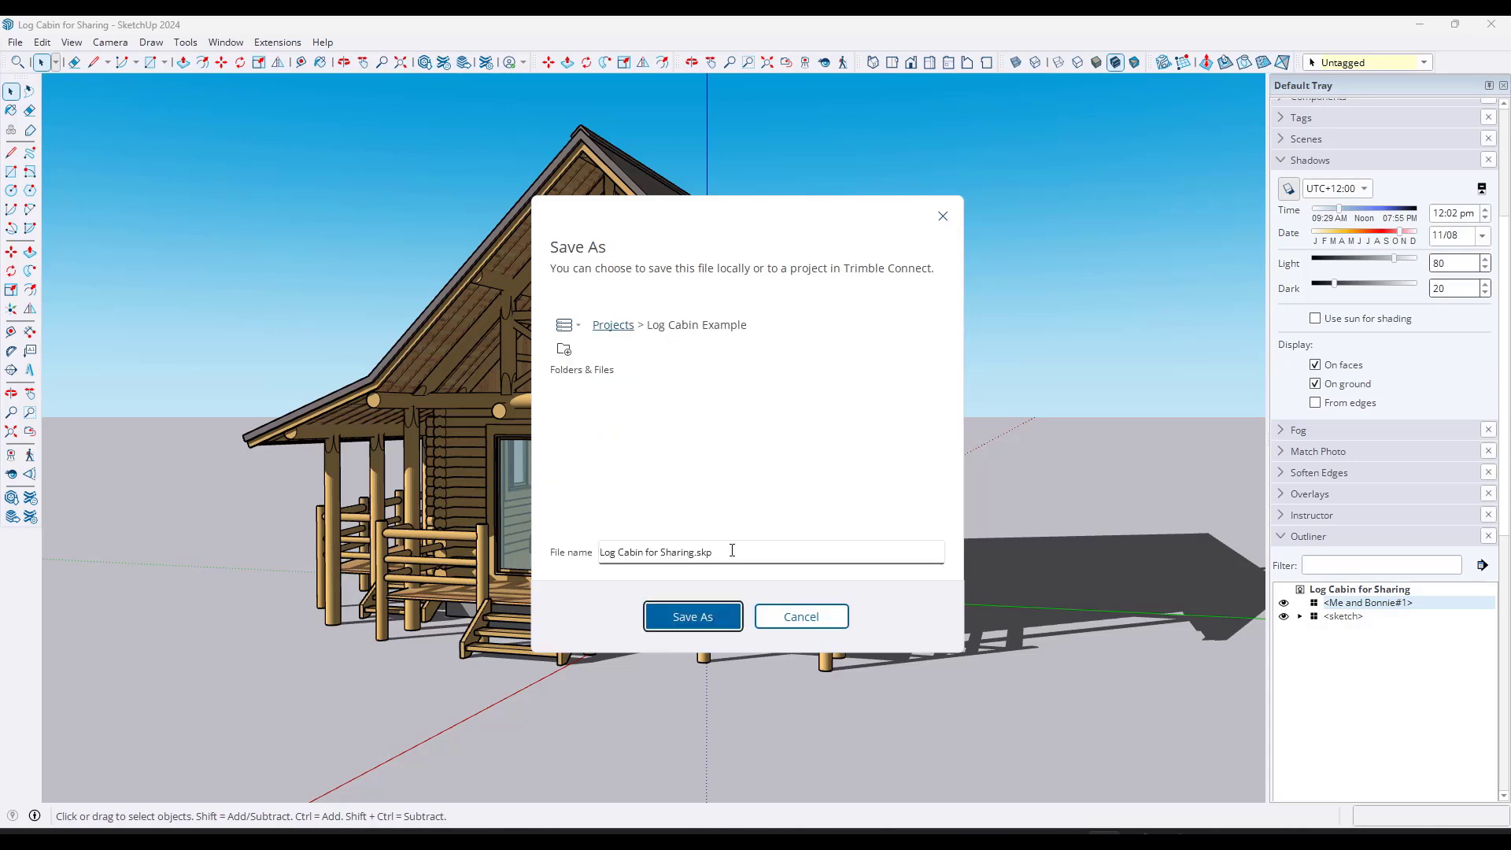
left_click(688, 618)
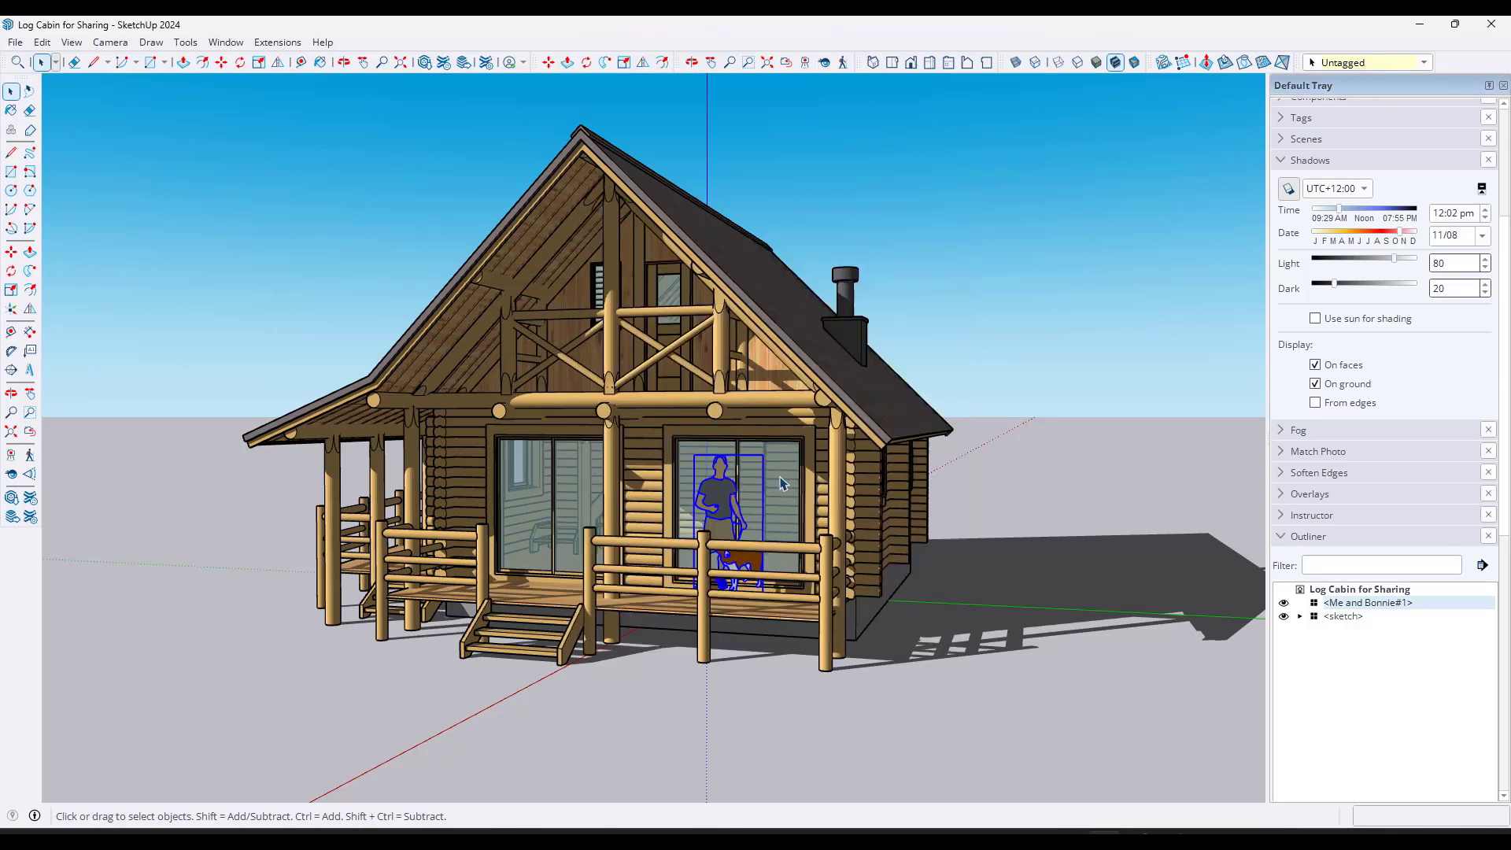
Switch on the view-only sharable link in the Sharing dialog and copy its URL.
middle_click_drag(783, 484, 616, 401)
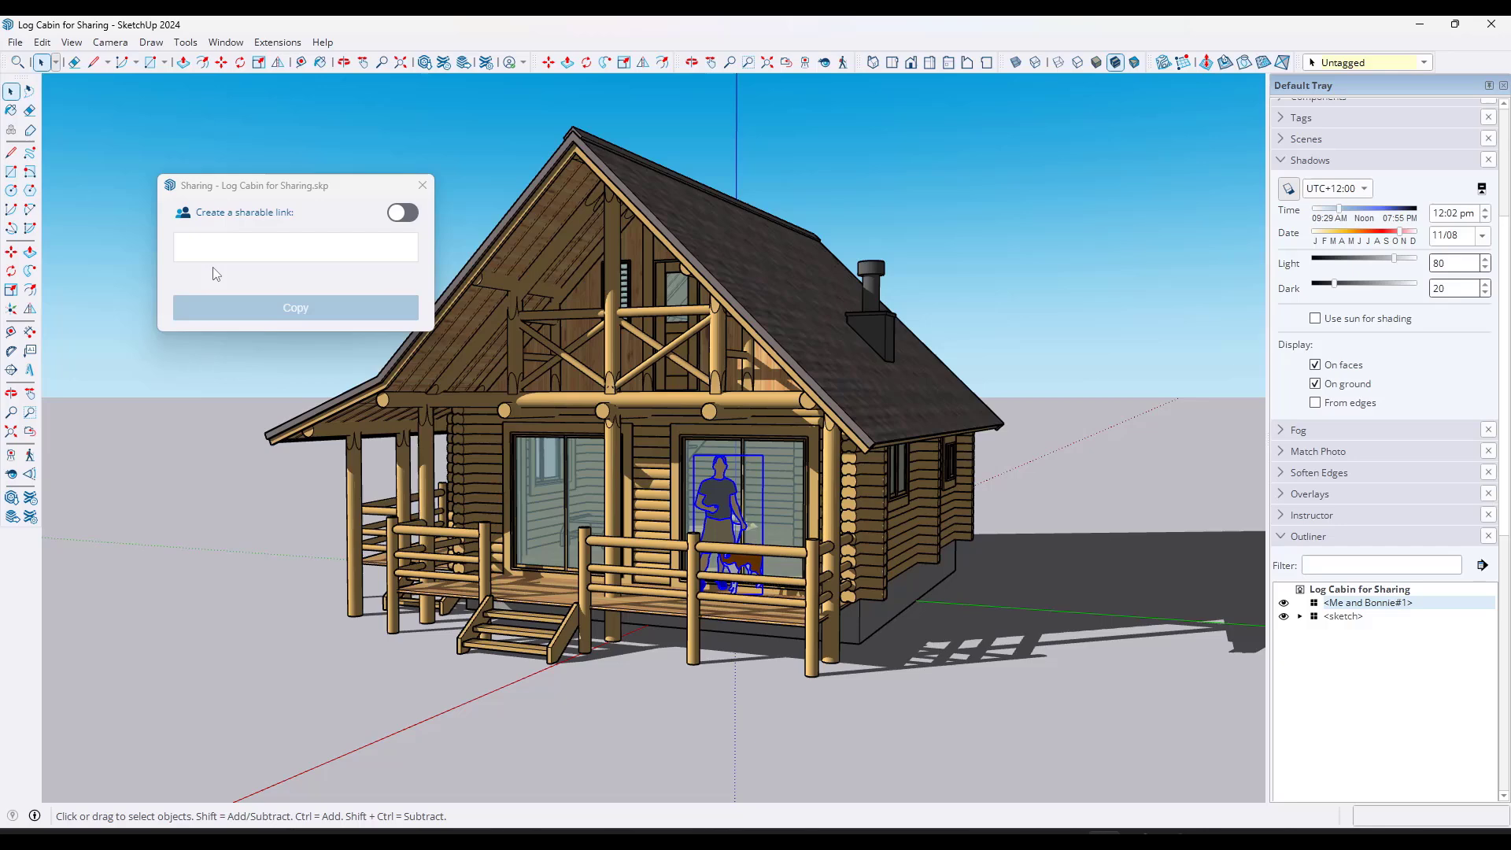
left_click(15, 42)
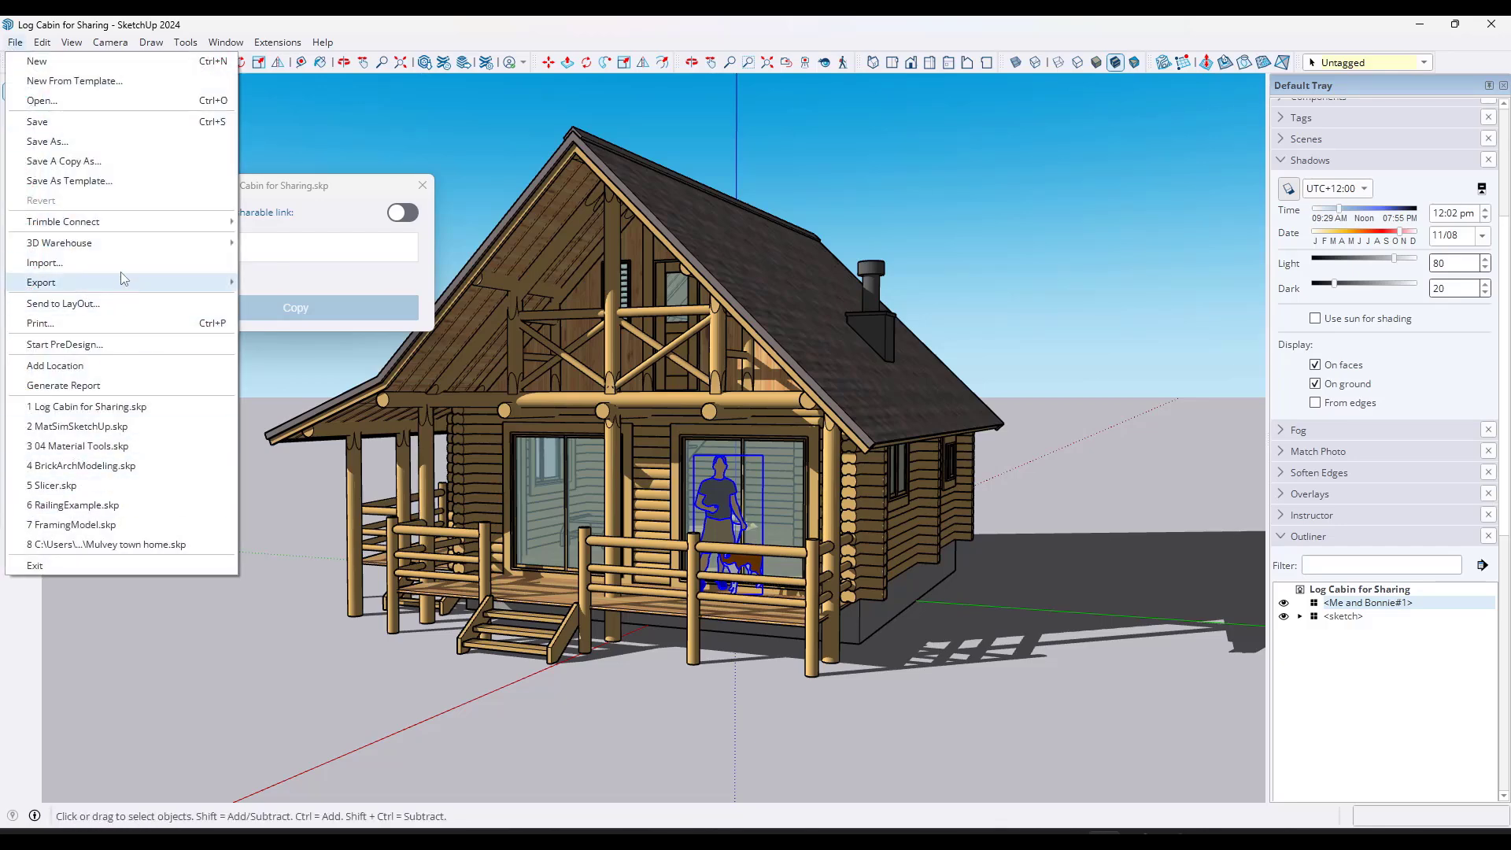
left_click(337, 187)
left_click_drag(325, 189, 325, 169)
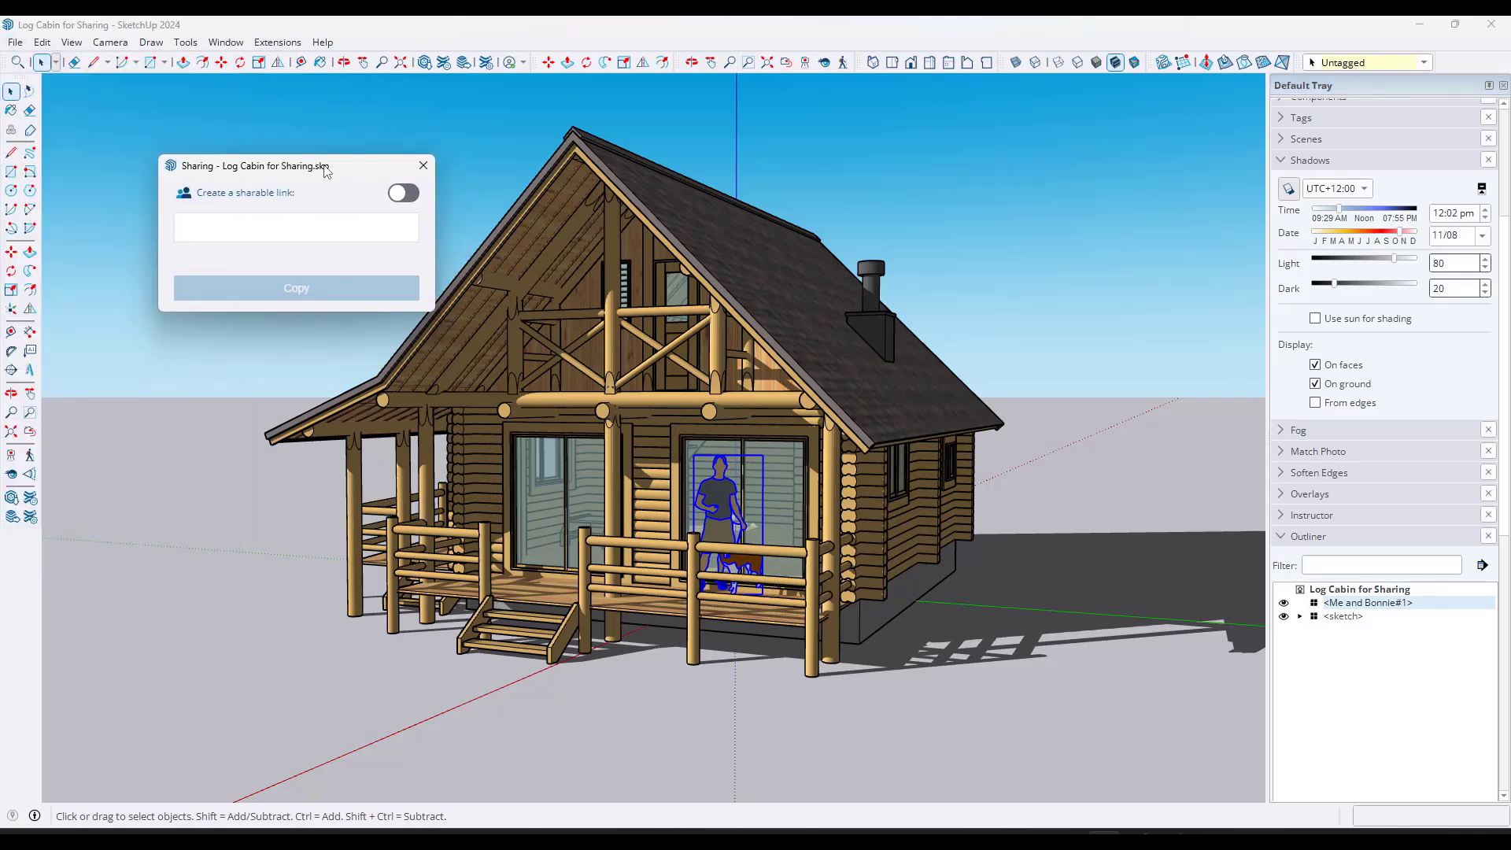
left_click(403, 192)
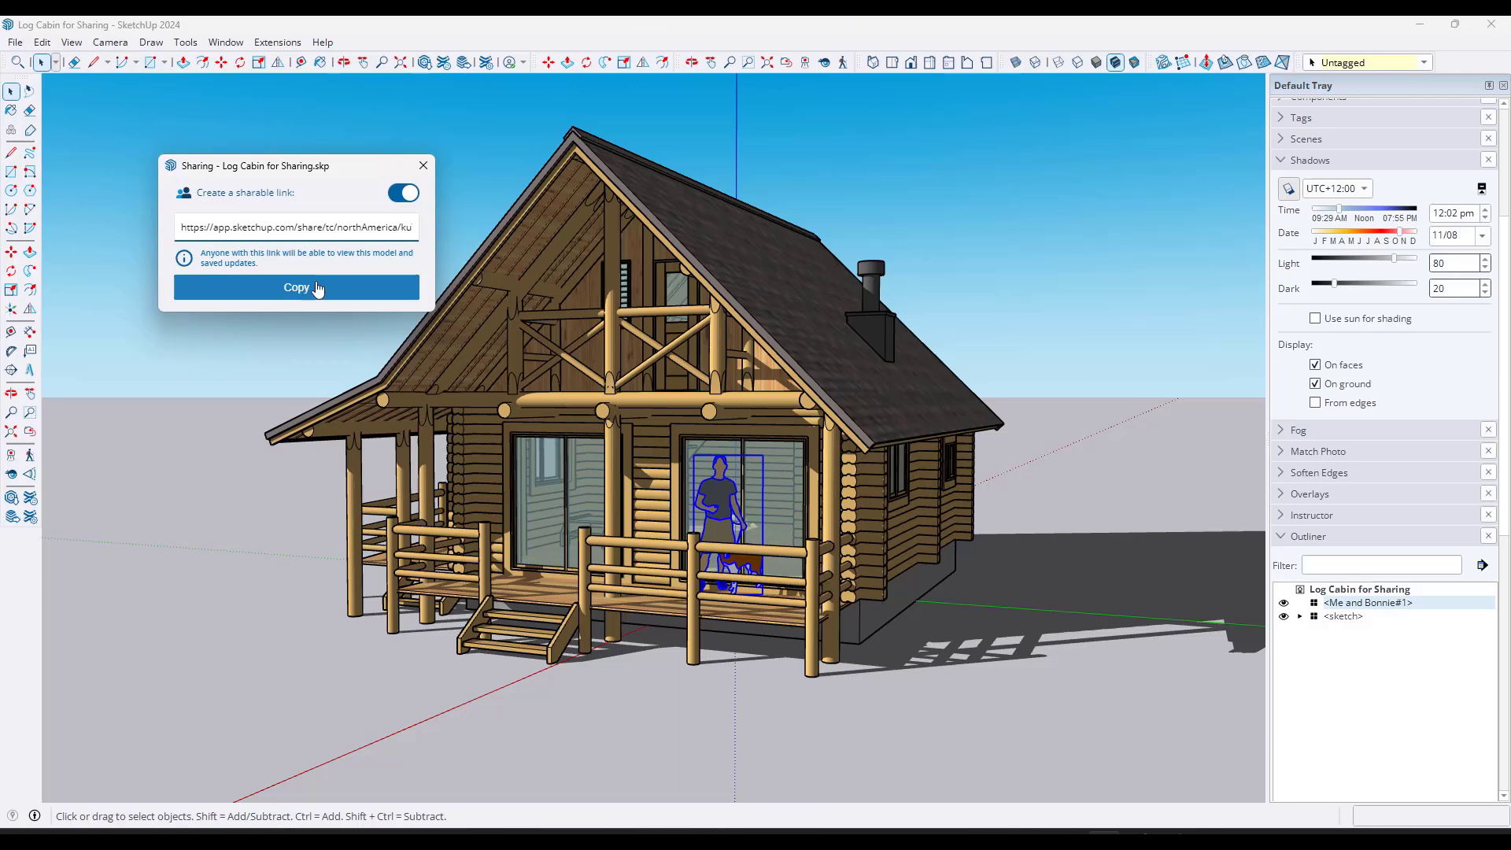
left_click(289, 289)
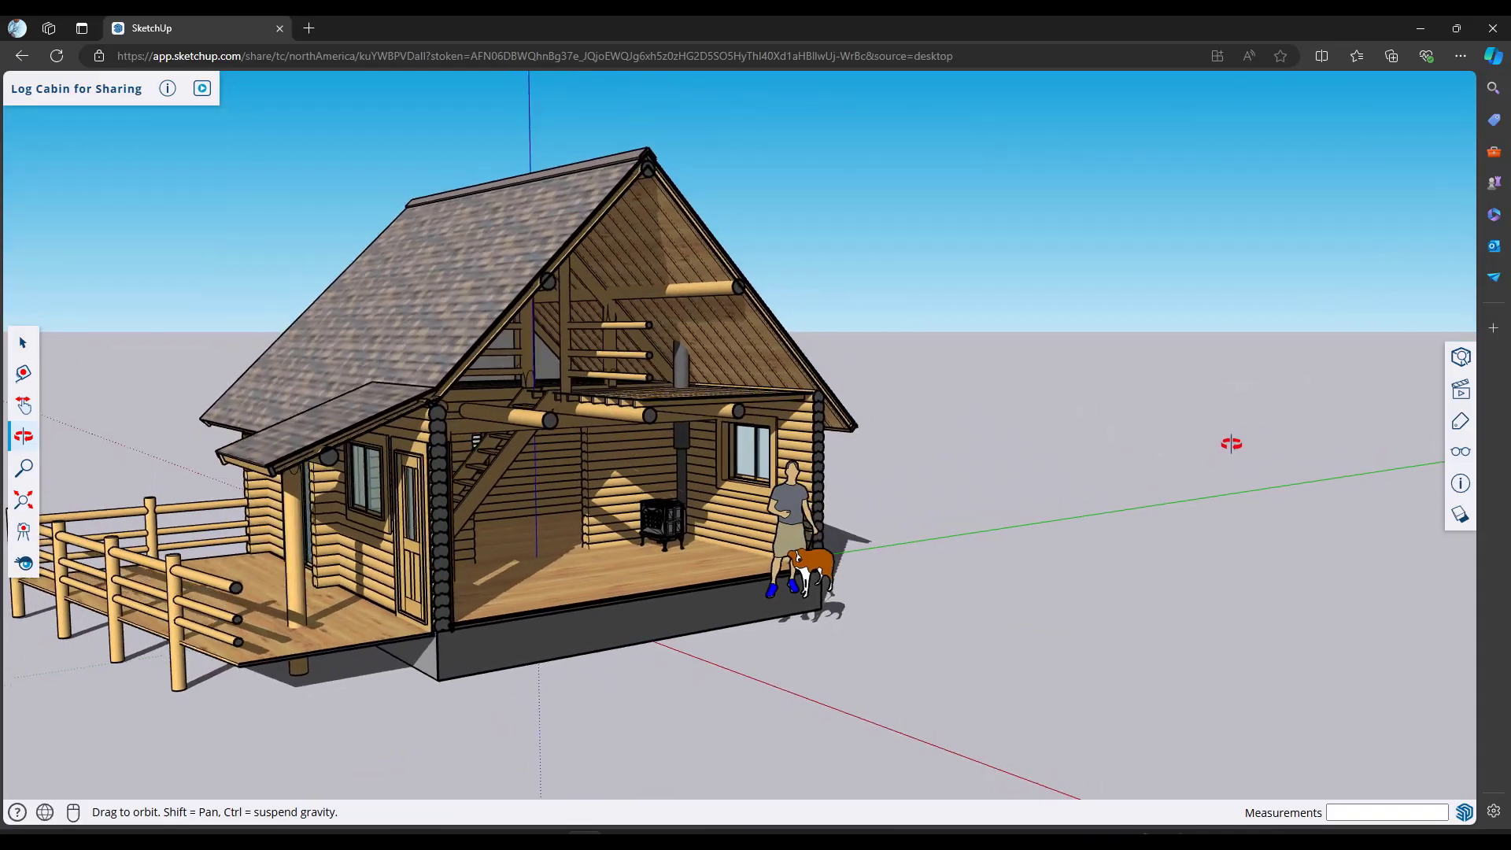
Orbit the shared cabin in the web viewer to confirm the link displays the model.
left_click_drag(1231, 438, 563, 487)
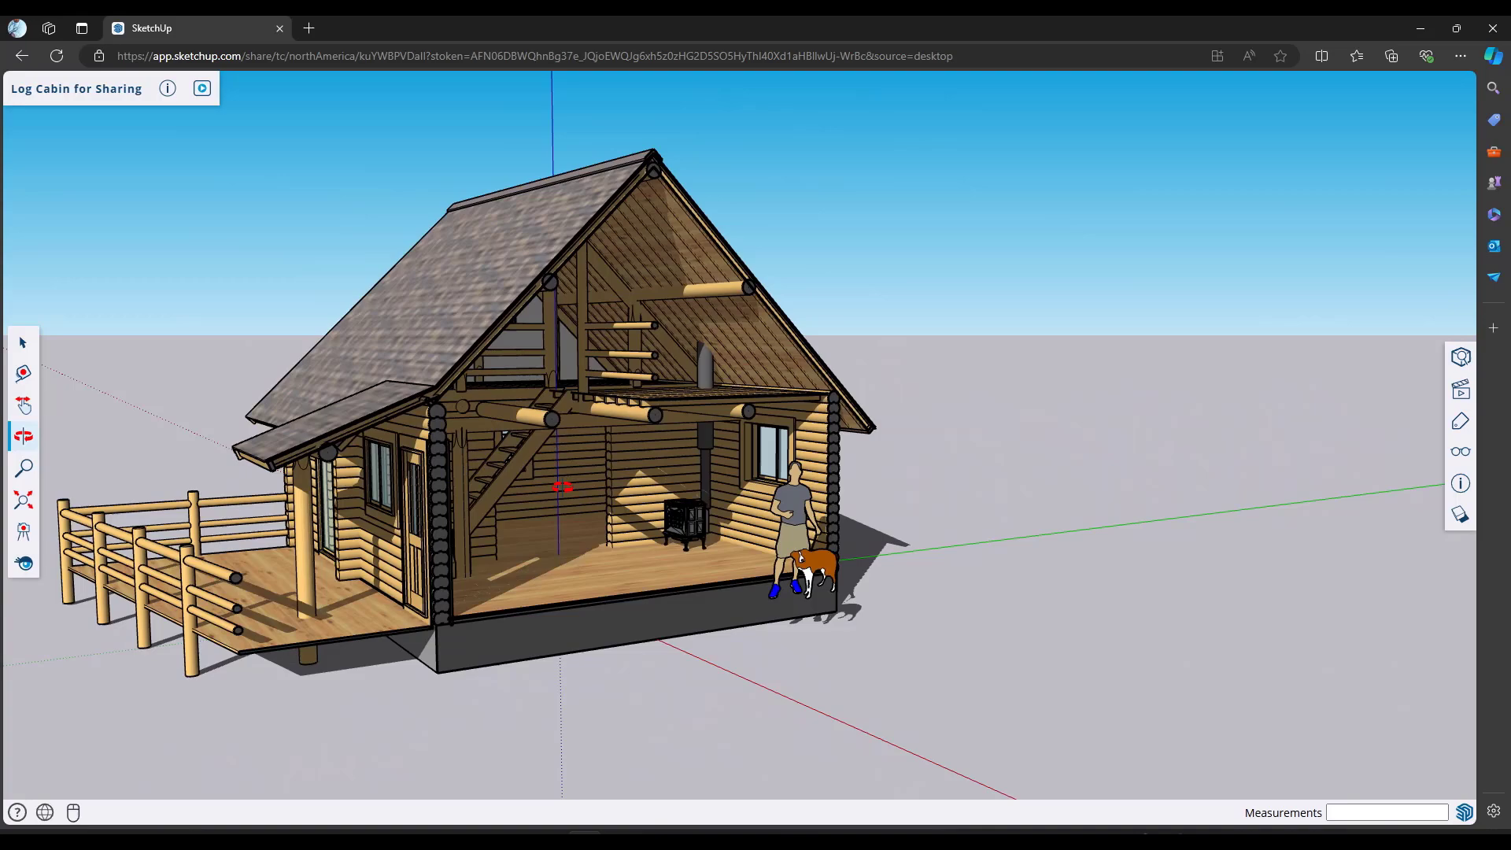
left_click_drag(742, 486, 1086, 410)
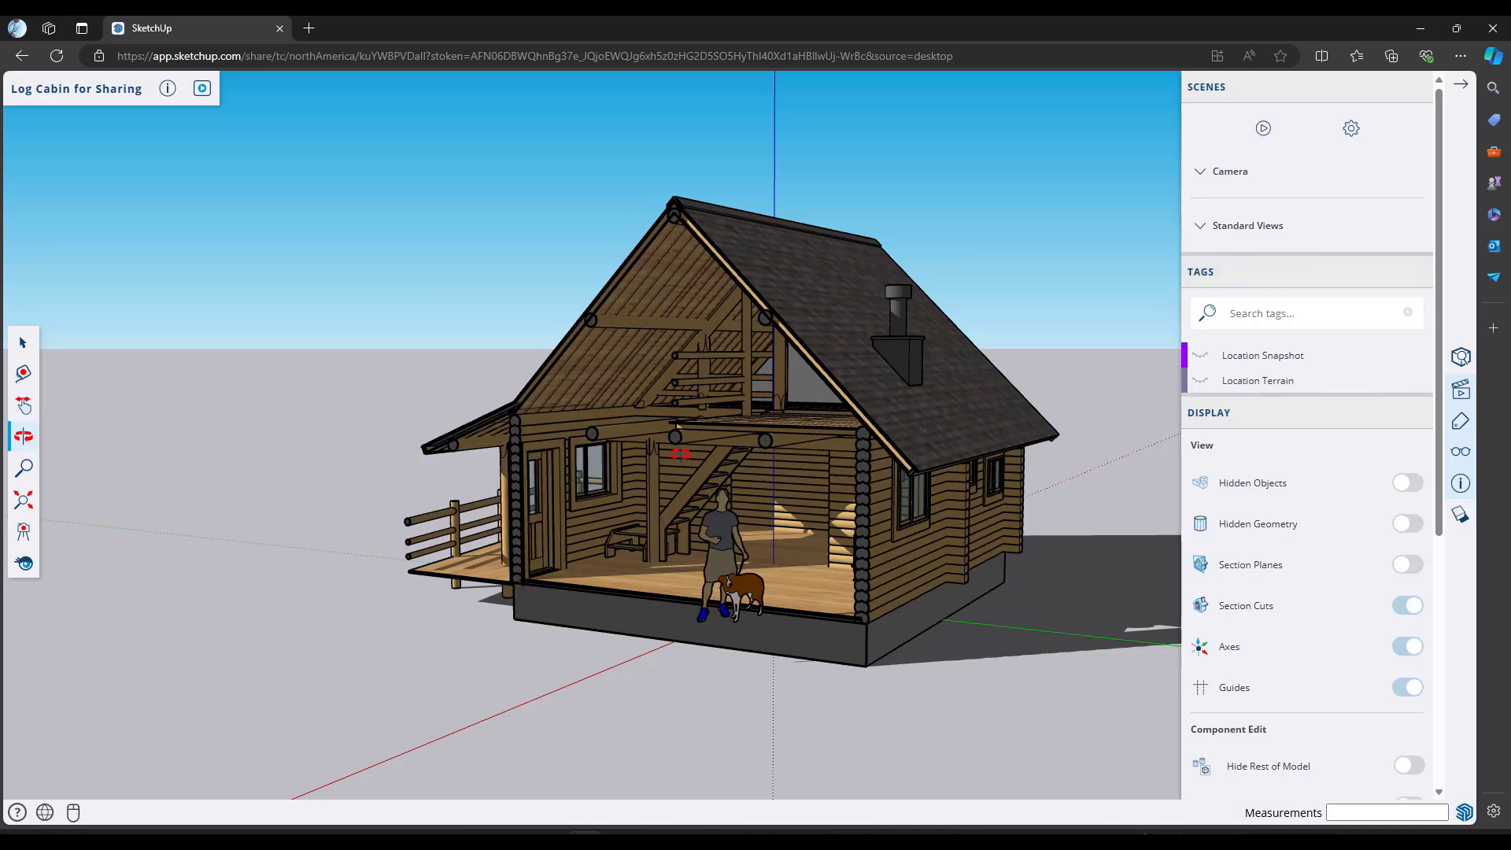
left_click_drag(680, 455, 718, 420)
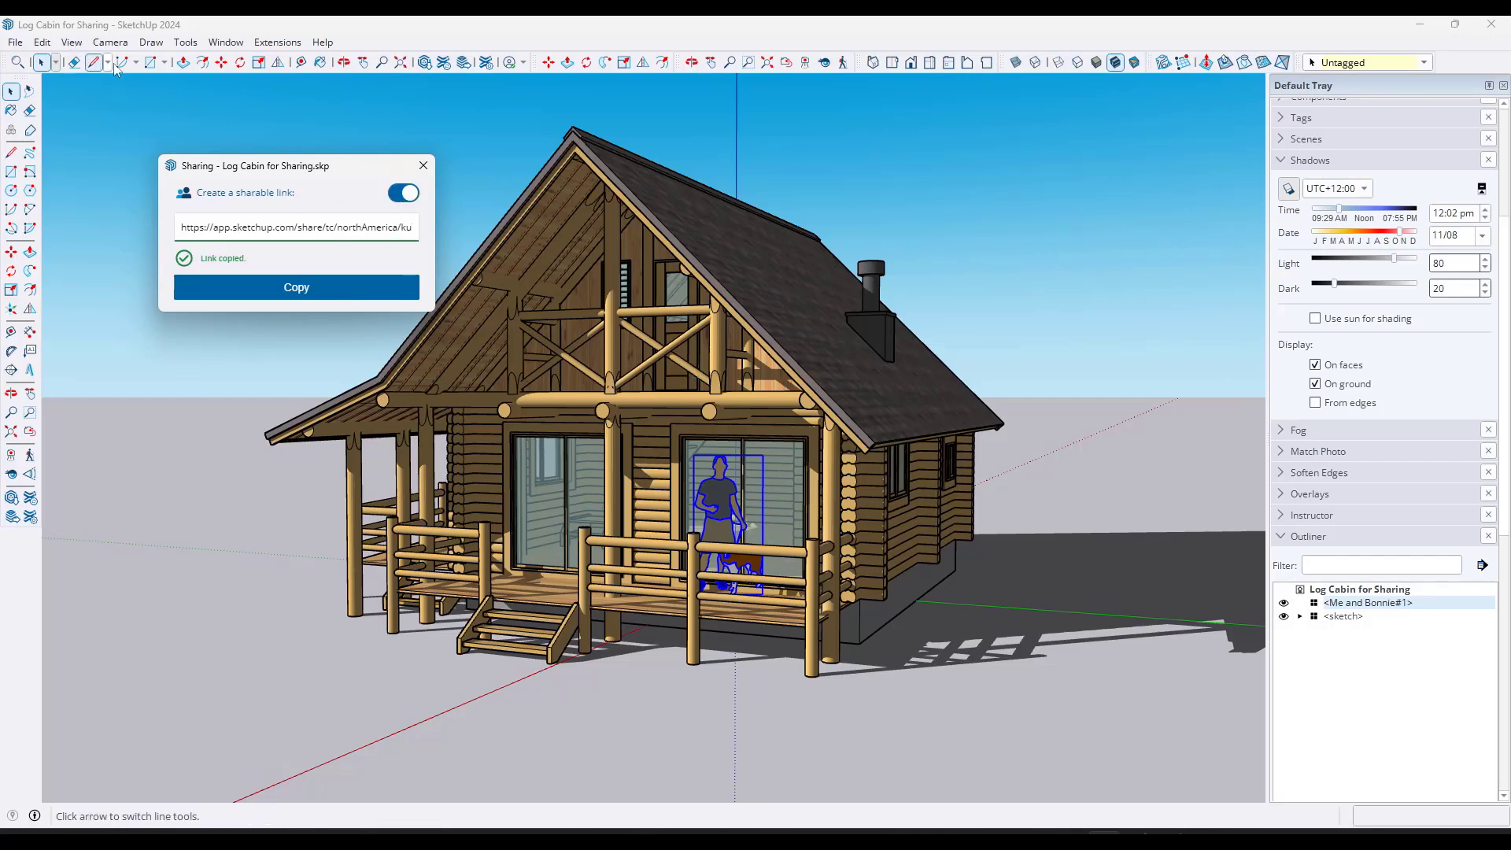
Add a scene of the current 3D view, updating the style, and rename it OverallView.
left_click(106, 46)
mouse_move(71, 43)
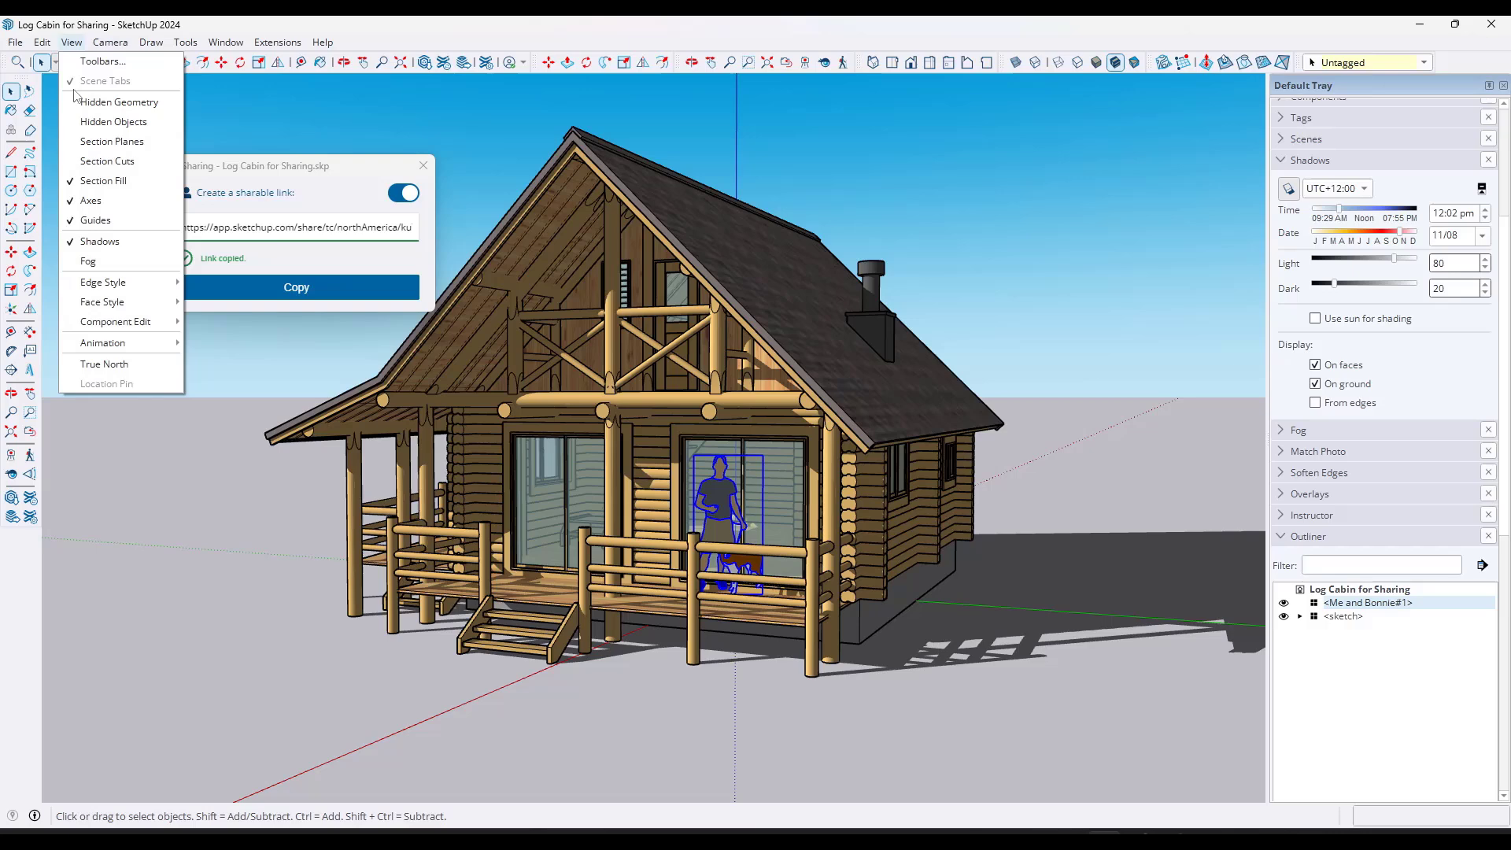
mouse_move(102, 342)
left_click(232, 344)
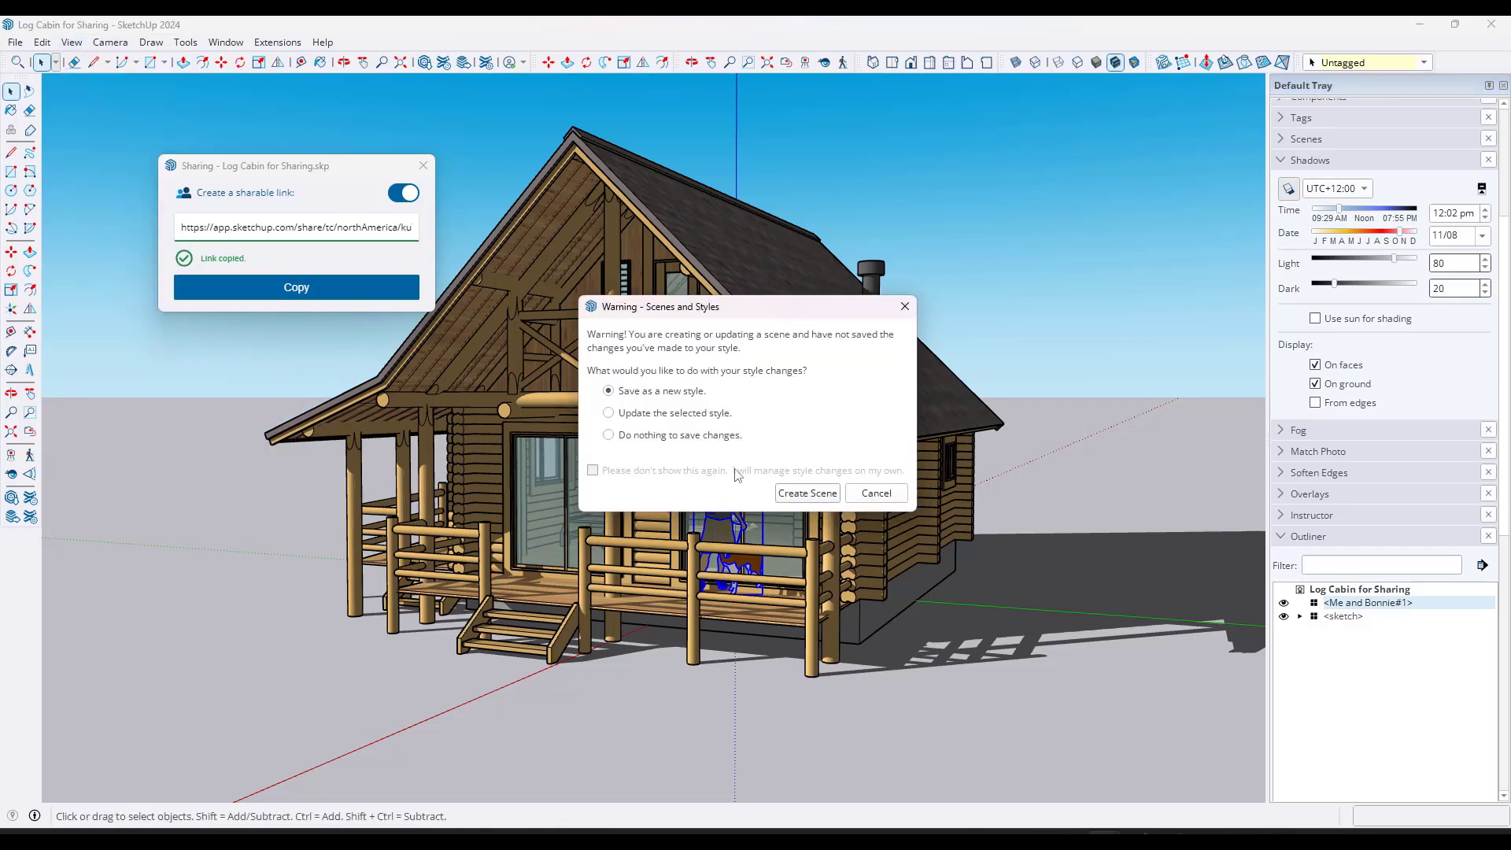
left_click(805, 493)
right_click(88, 90)
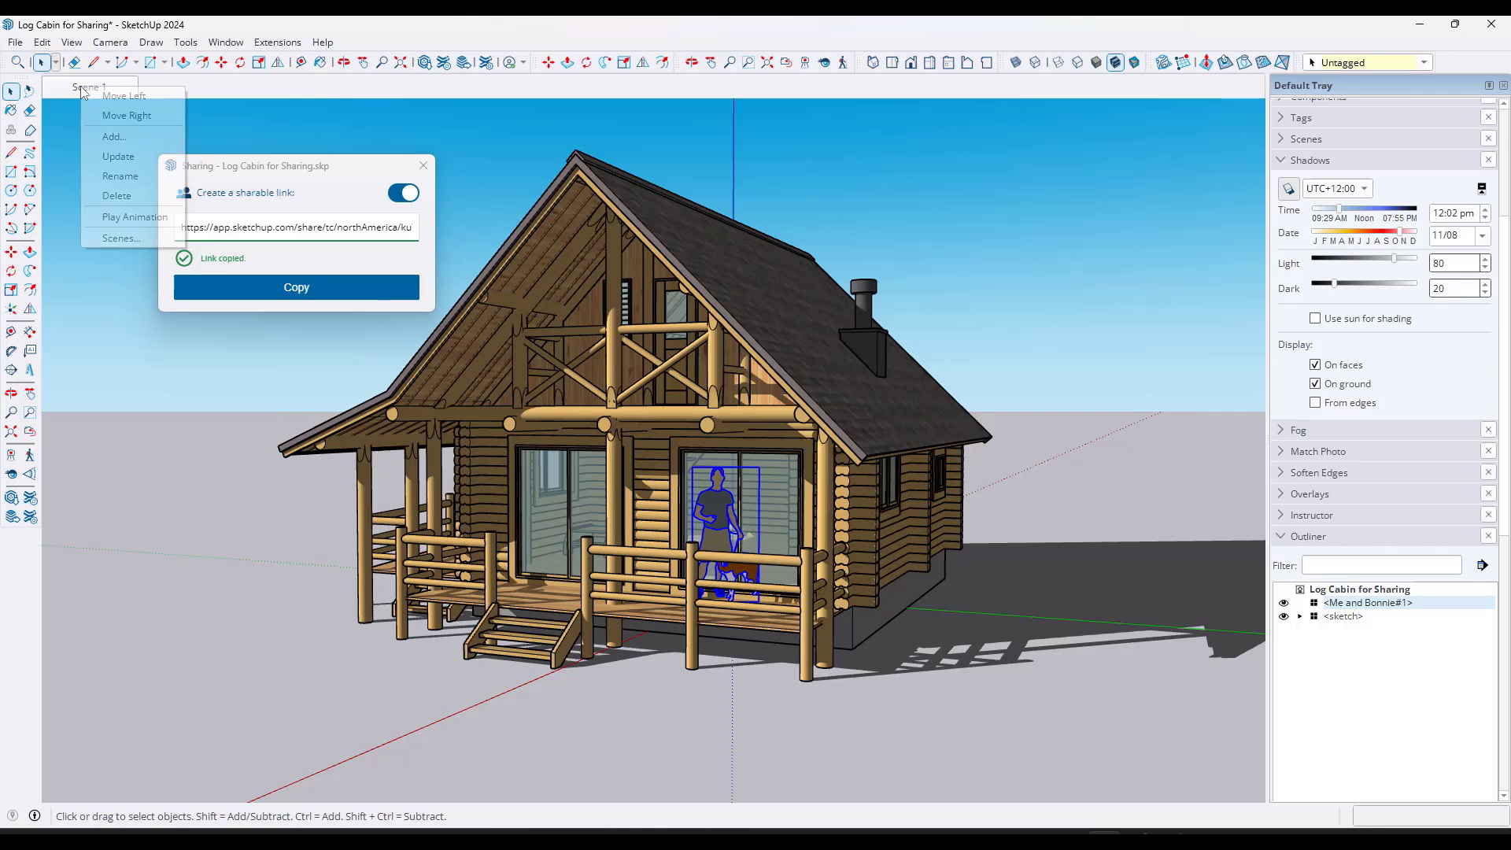
left_click(121, 176)
type("Overall")
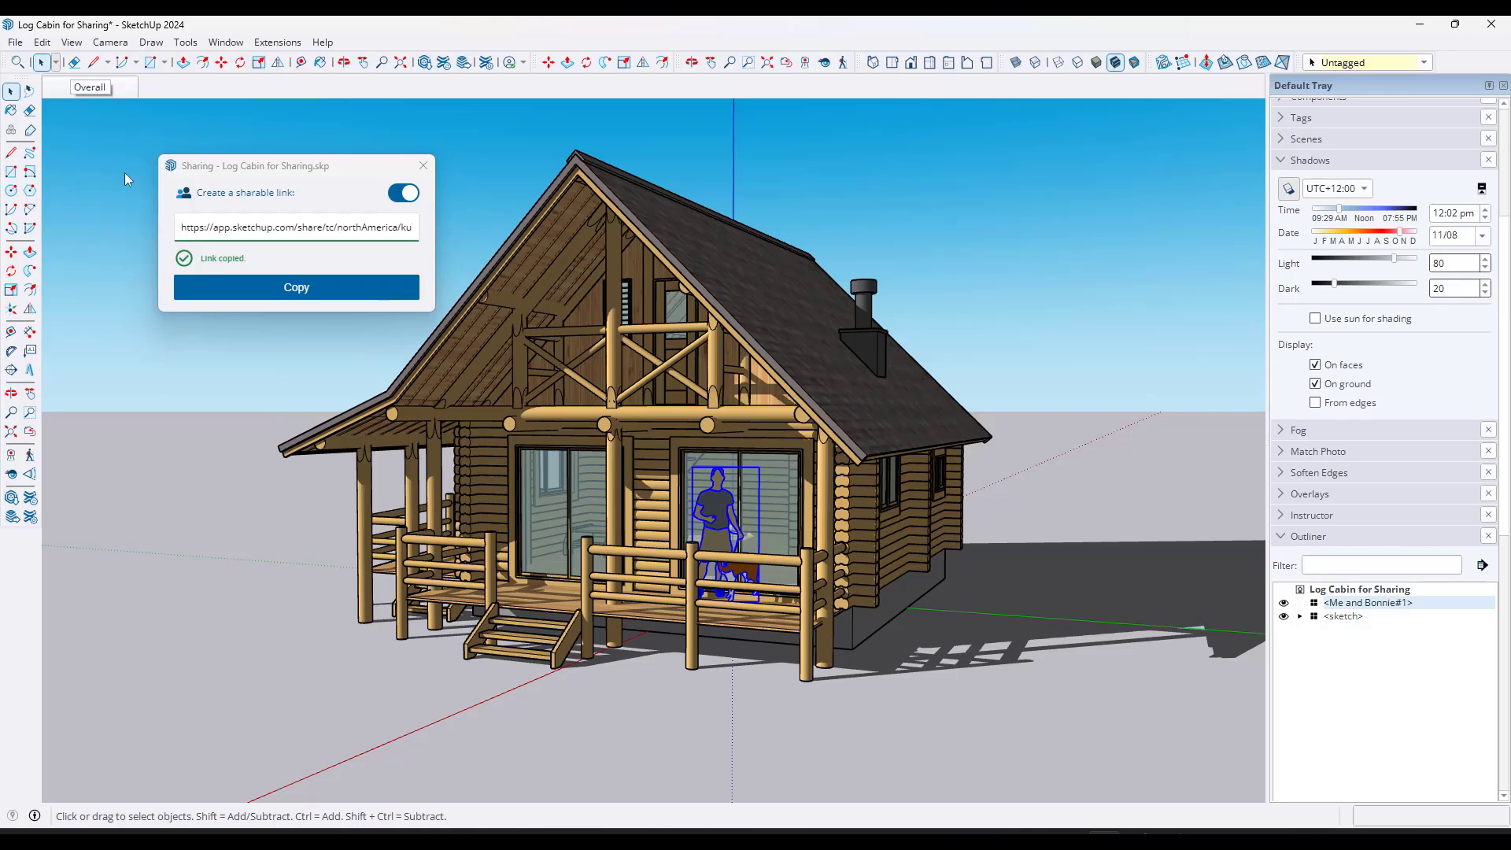
type("View")
key("Return")
Go through the Front, Top and Right views, then save the right-side elevation as scene ElevationView.
left_click(910, 62)
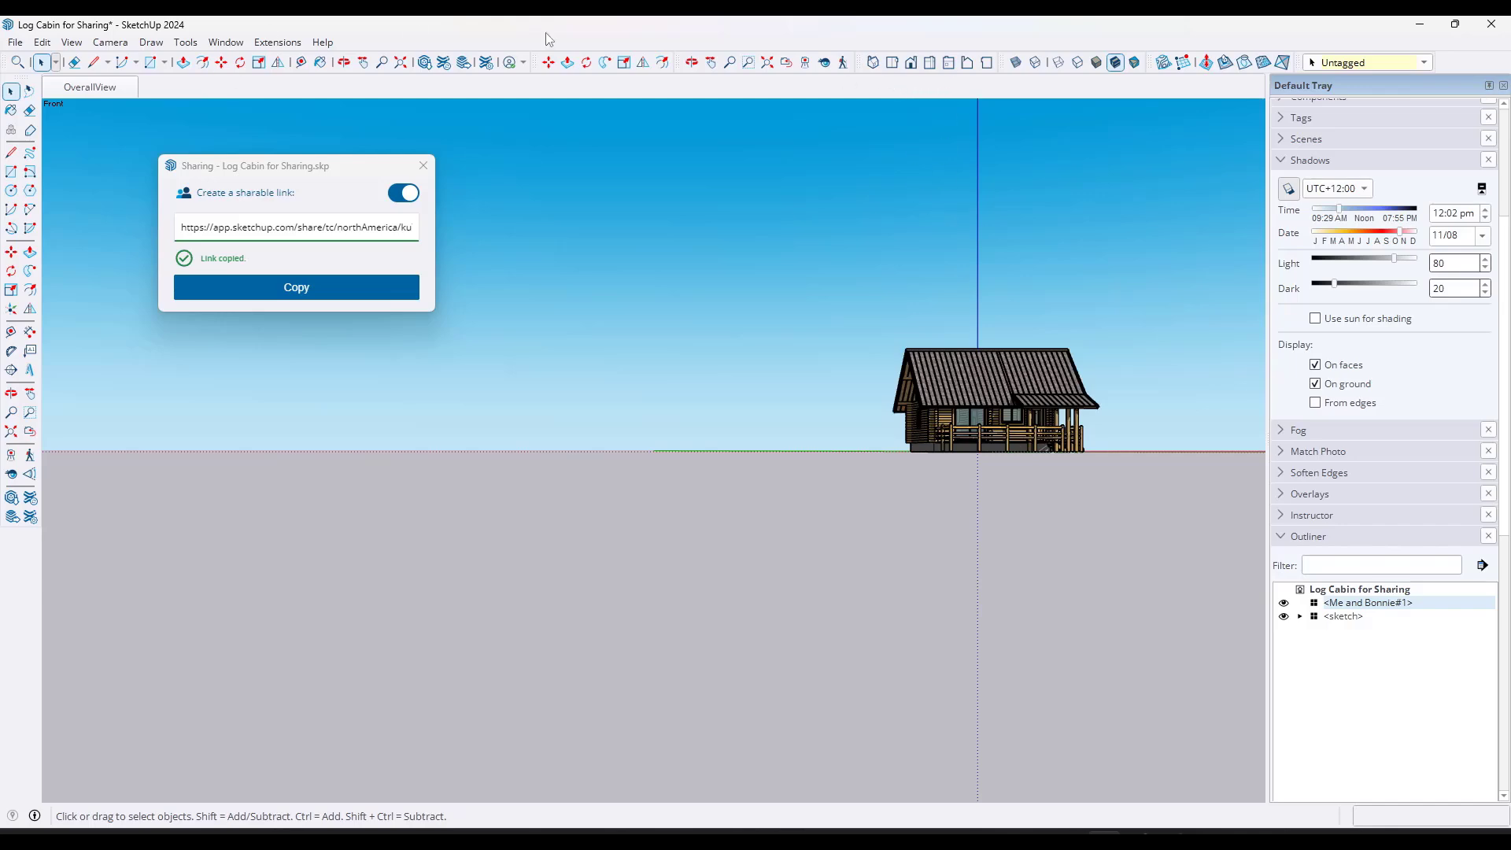
left_click(892, 62)
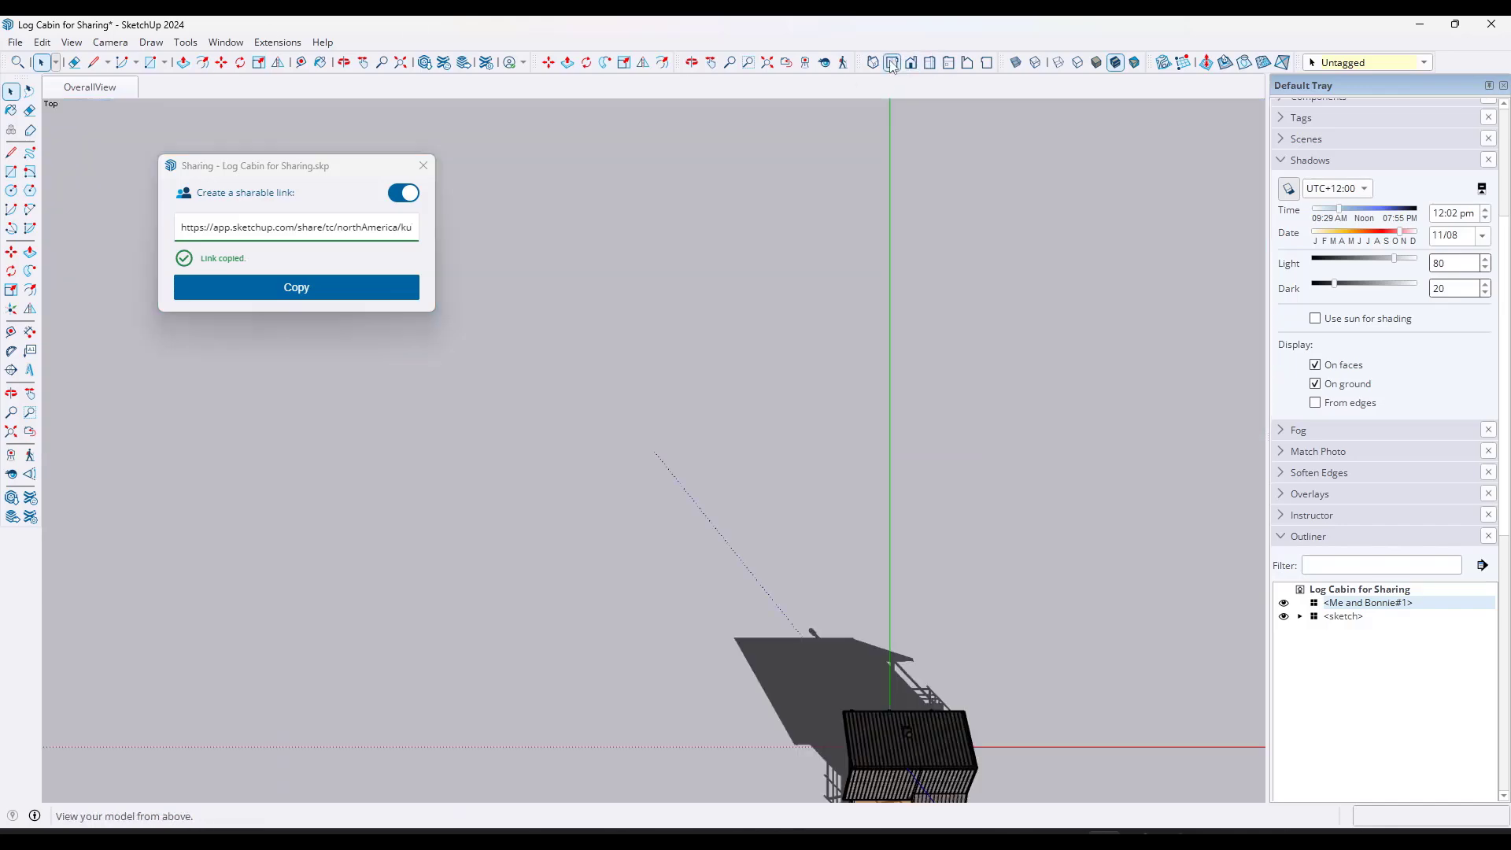
left_click(930, 62)
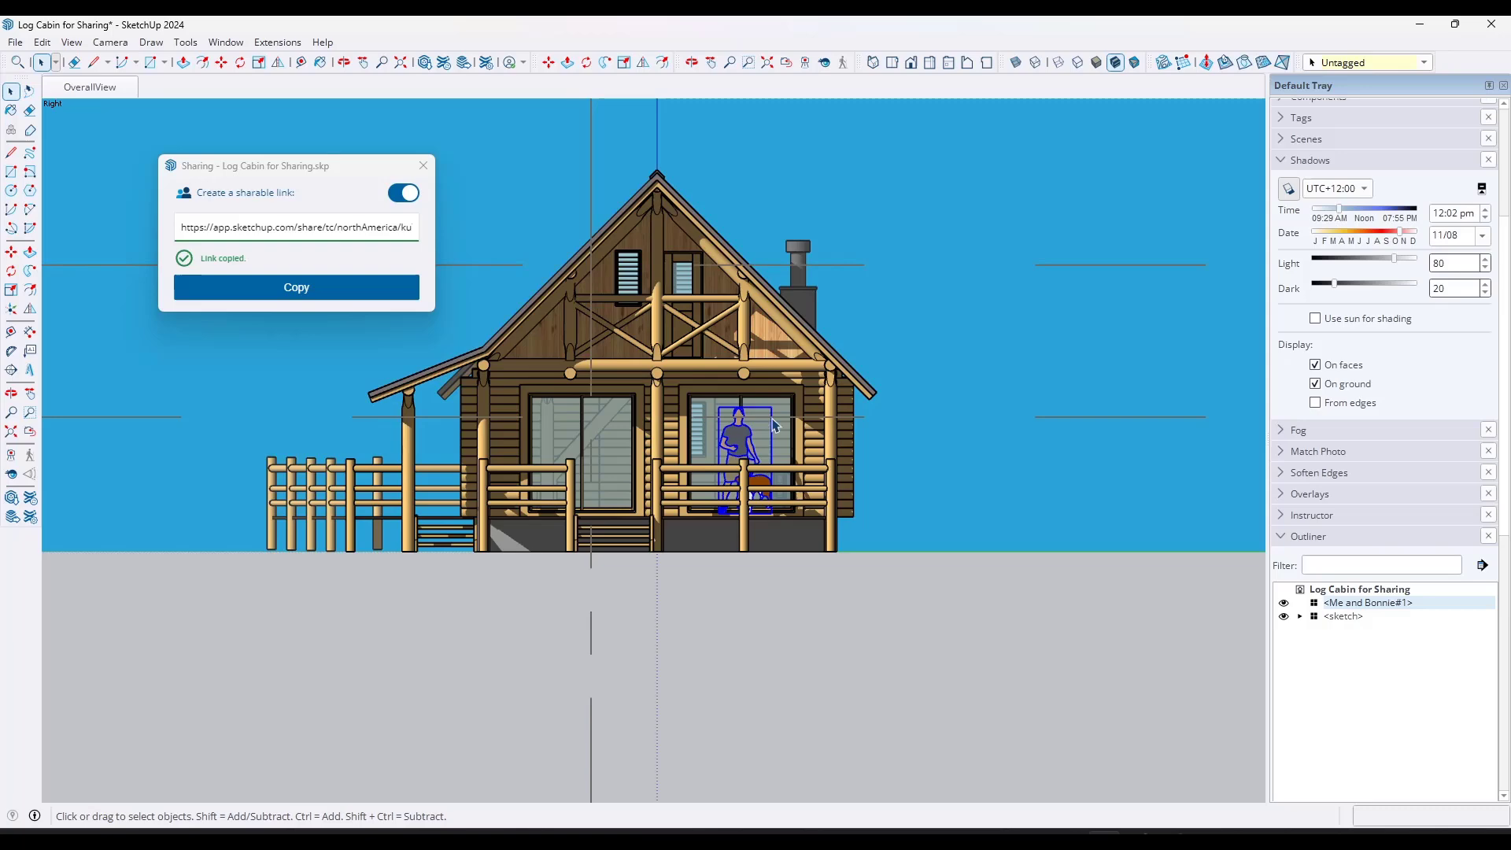
key("ctrl+a")
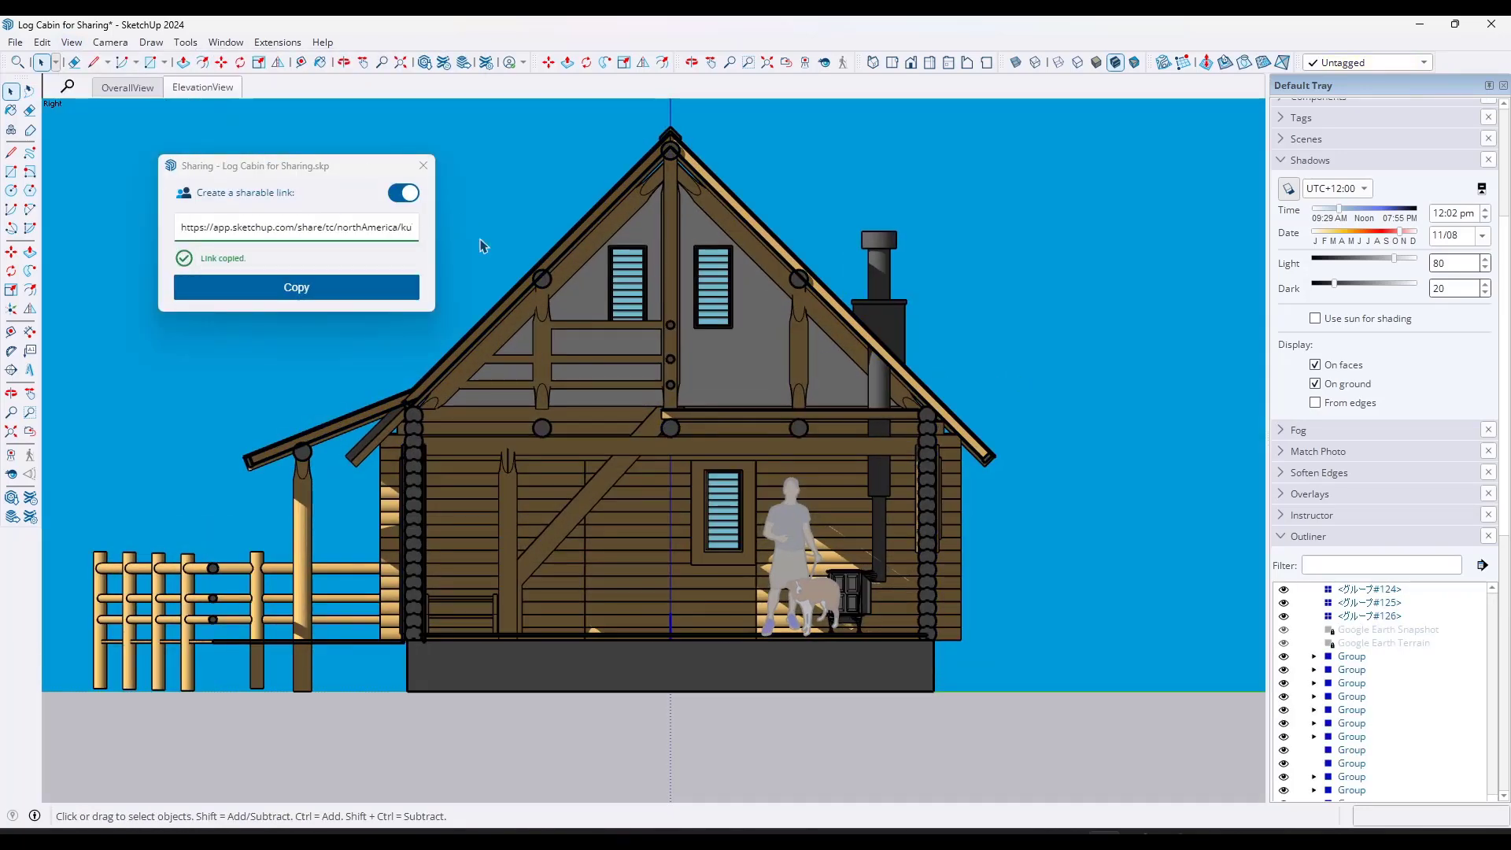
left_click(422, 166)
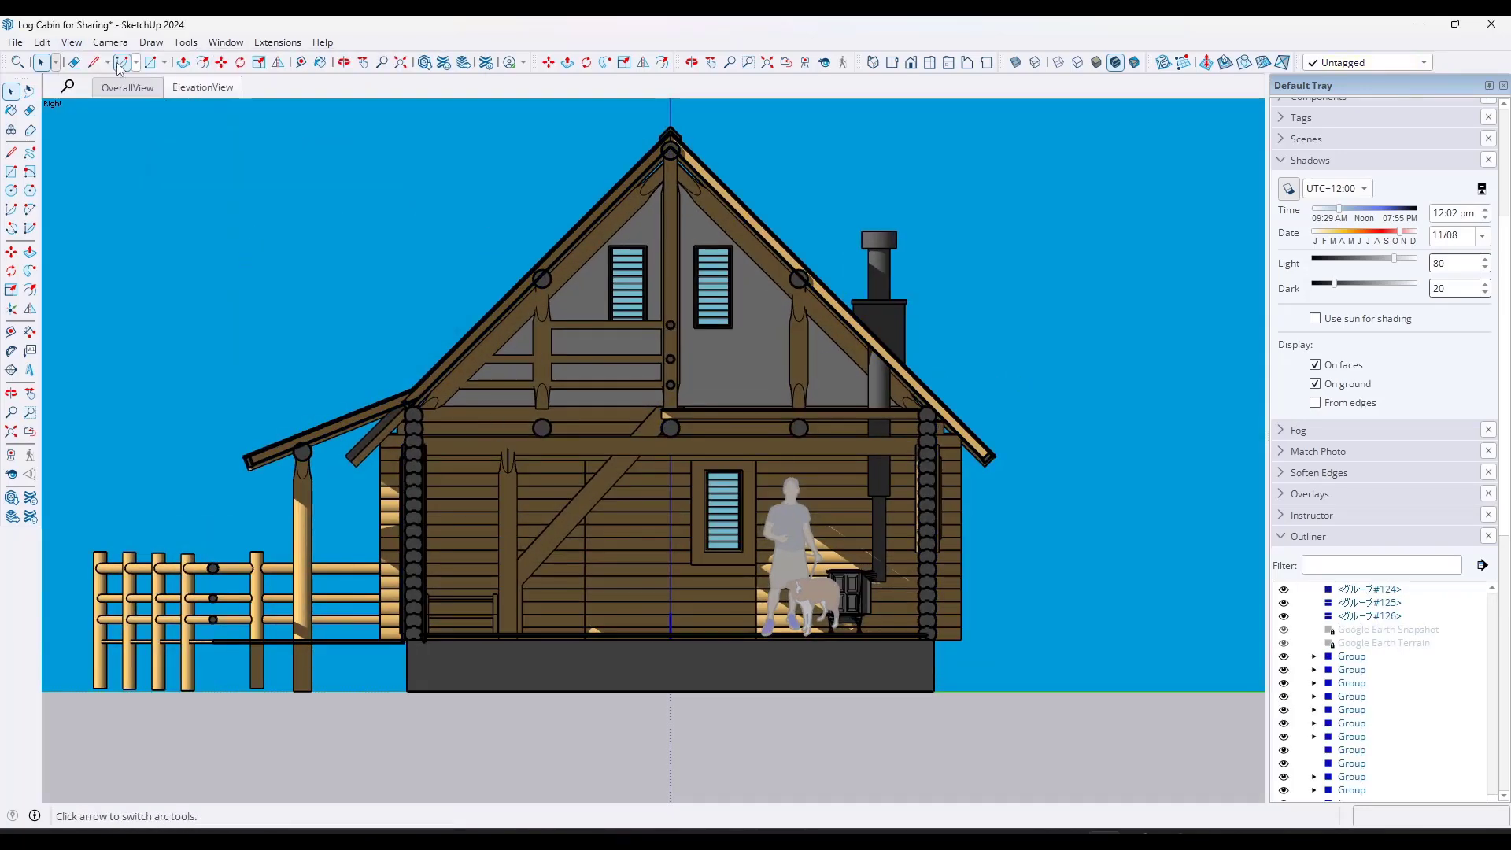
Save the cabin model with both scenes using File > Save.
left_click(14, 42)
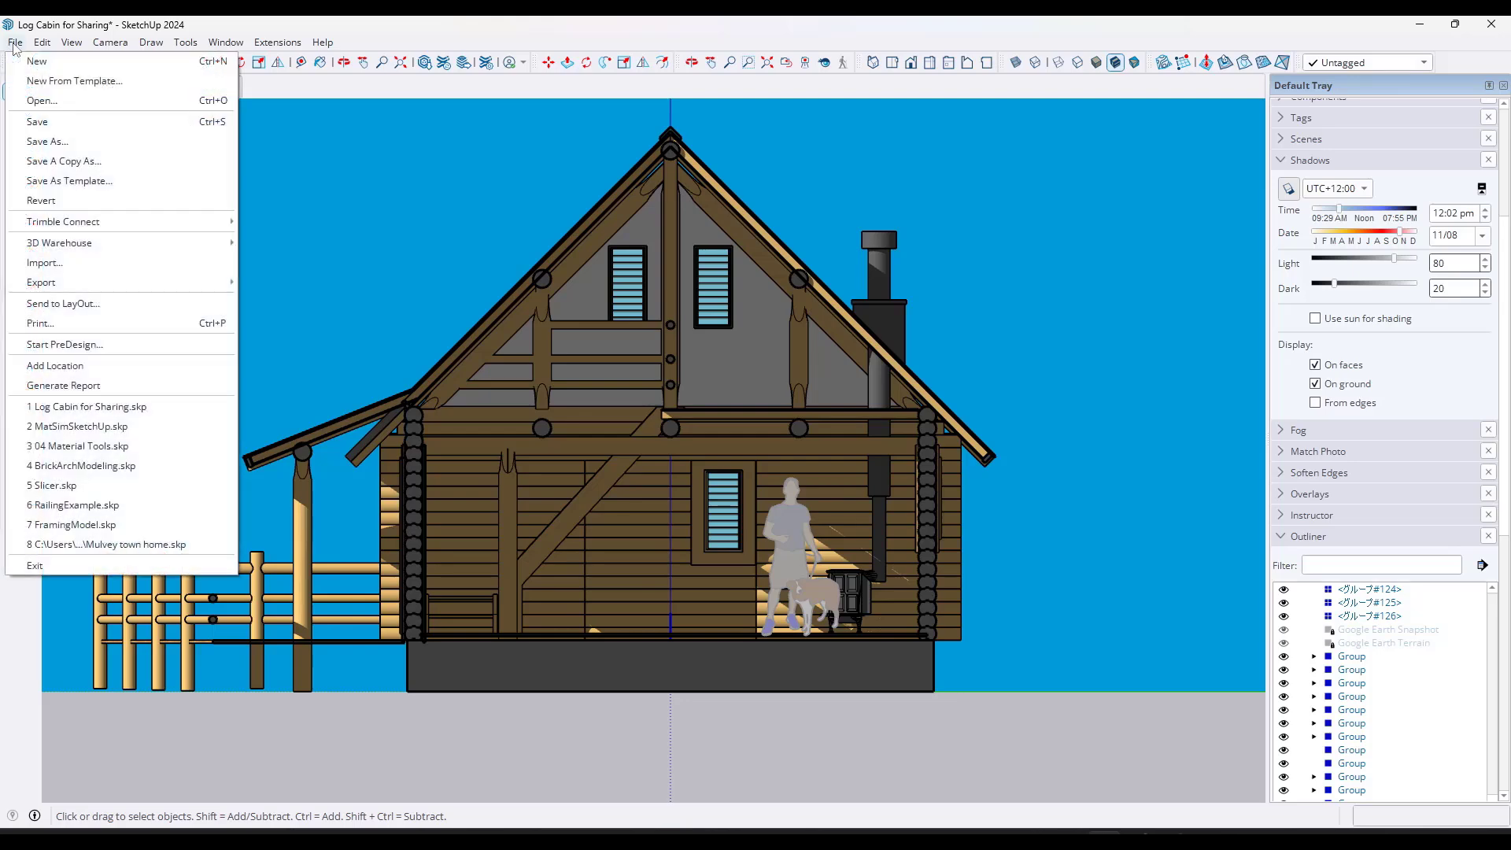
left_click(27, 124)
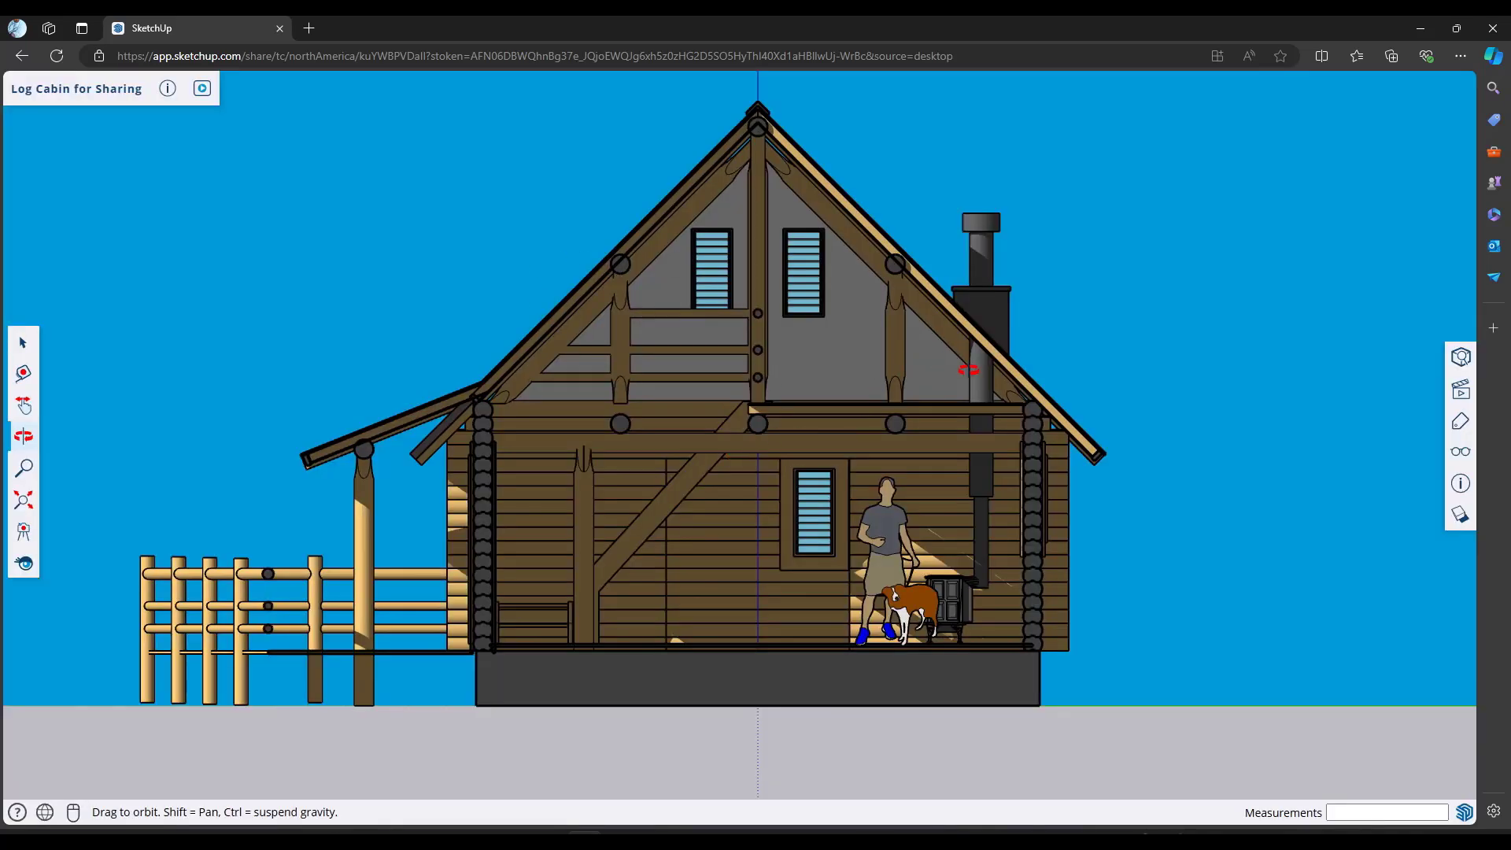
Open the web viewer's My Scenes list and switch OverallView, ElevationView, then back to OverallView.
left_click(1467, 400)
left_click(1225, 288)
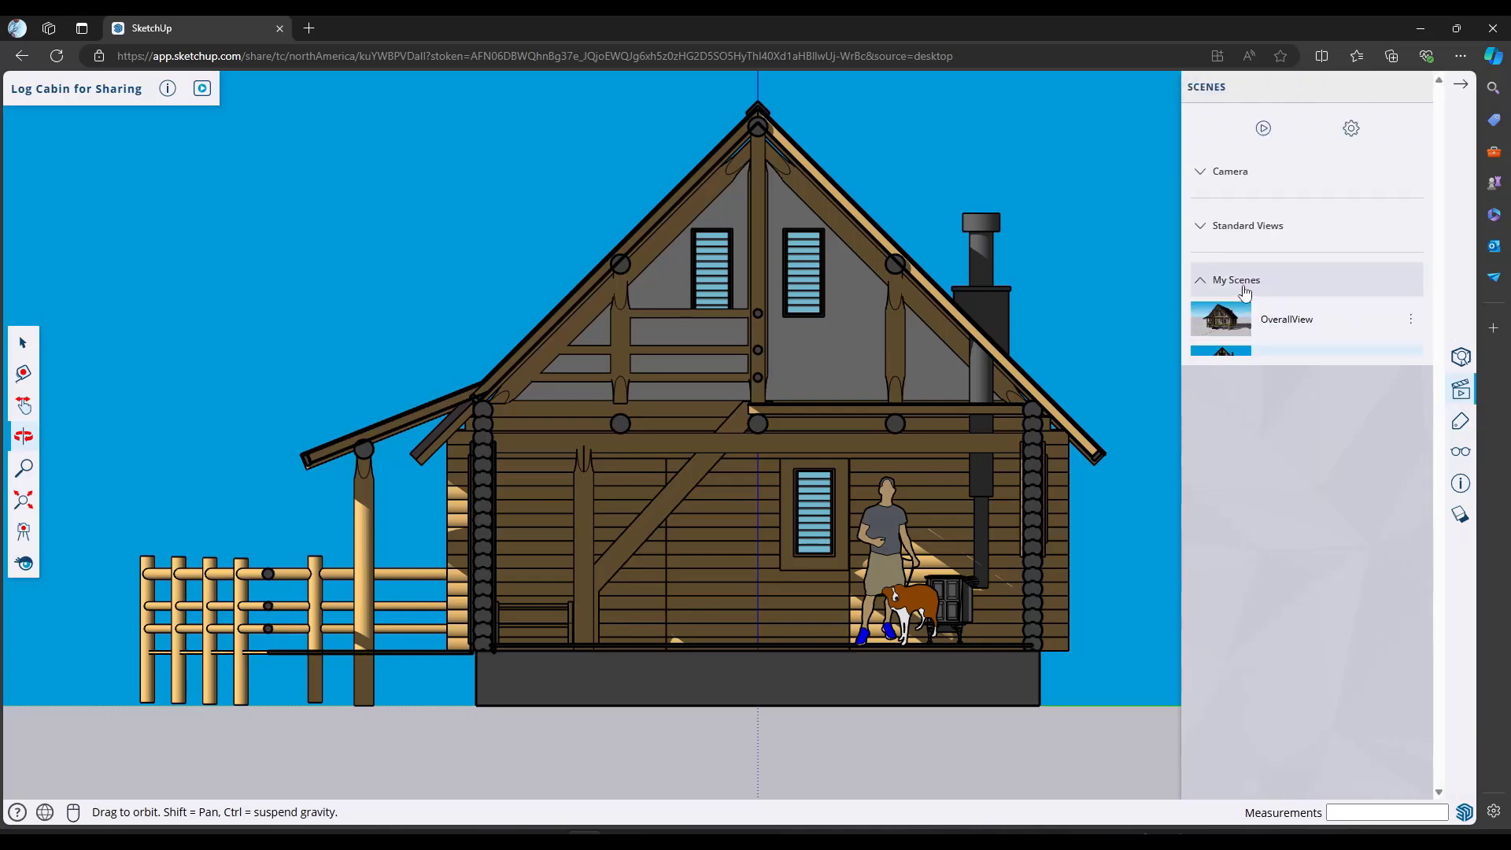
left_click(1267, 323)
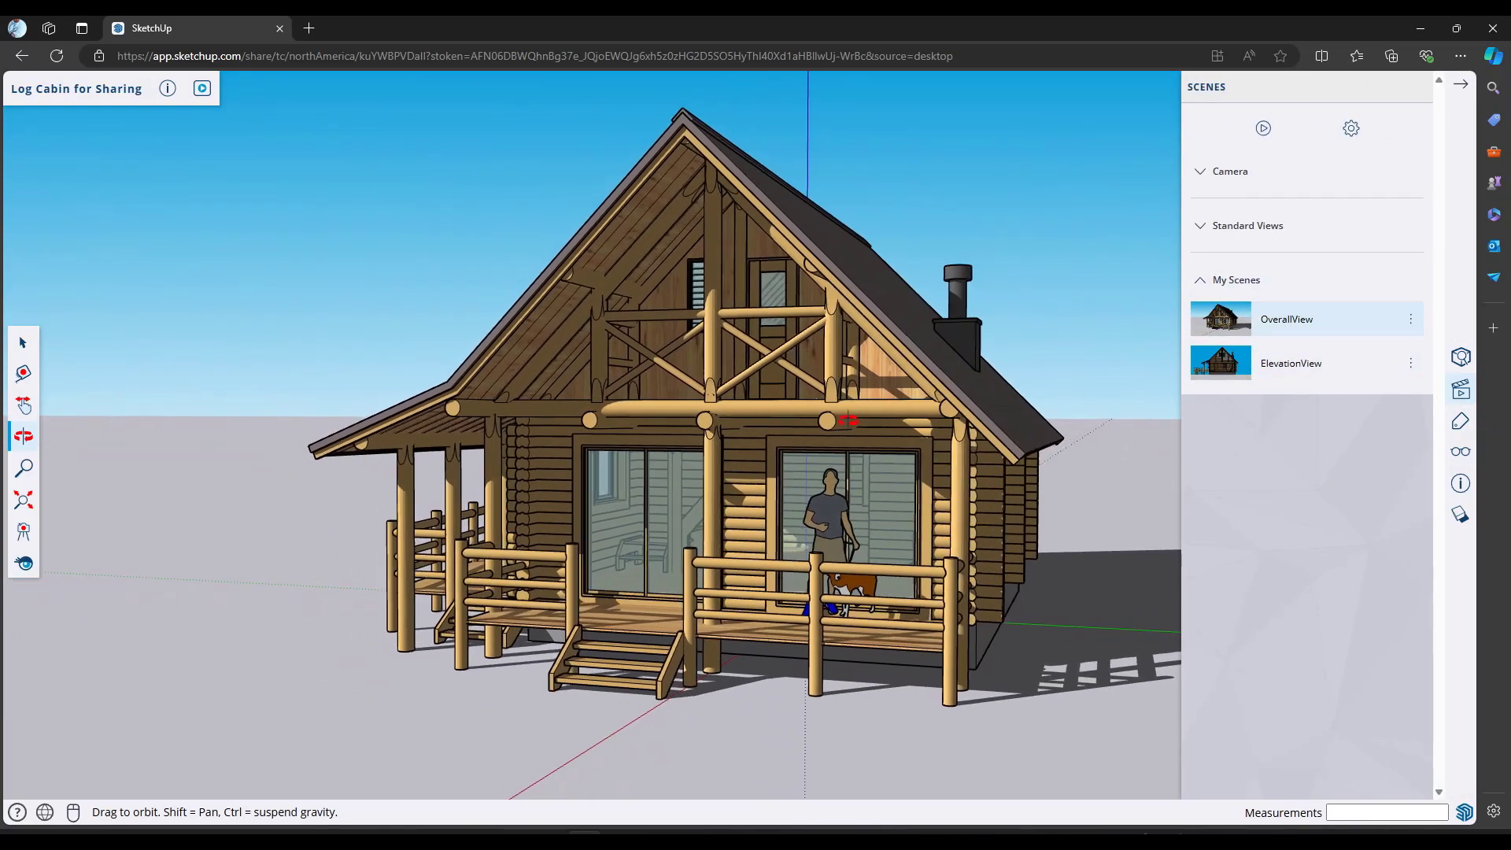
left_click_drag(945, 394, 998, 395)
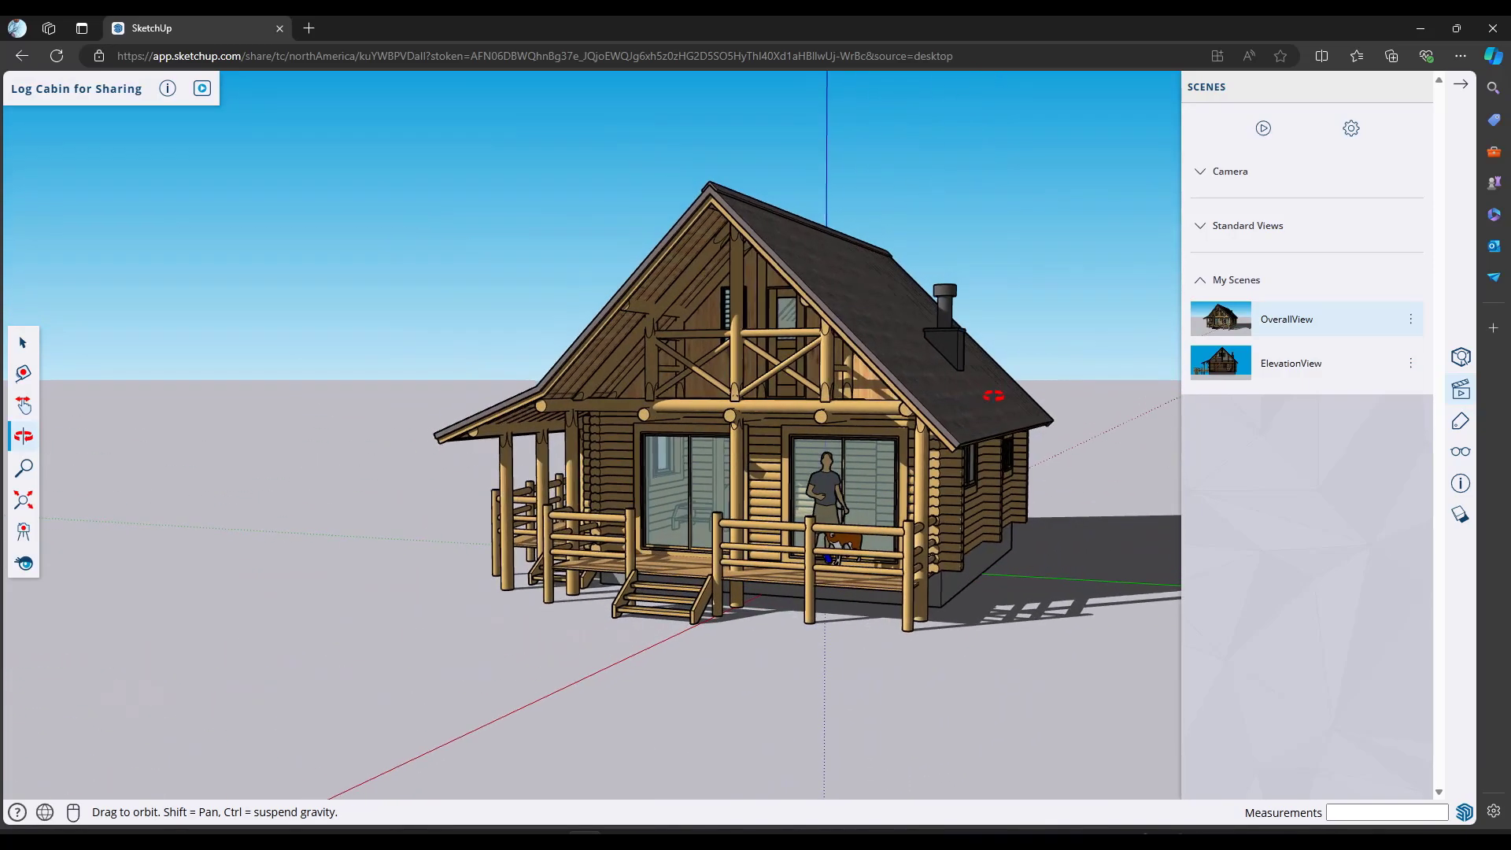
left_click(1226, 354)
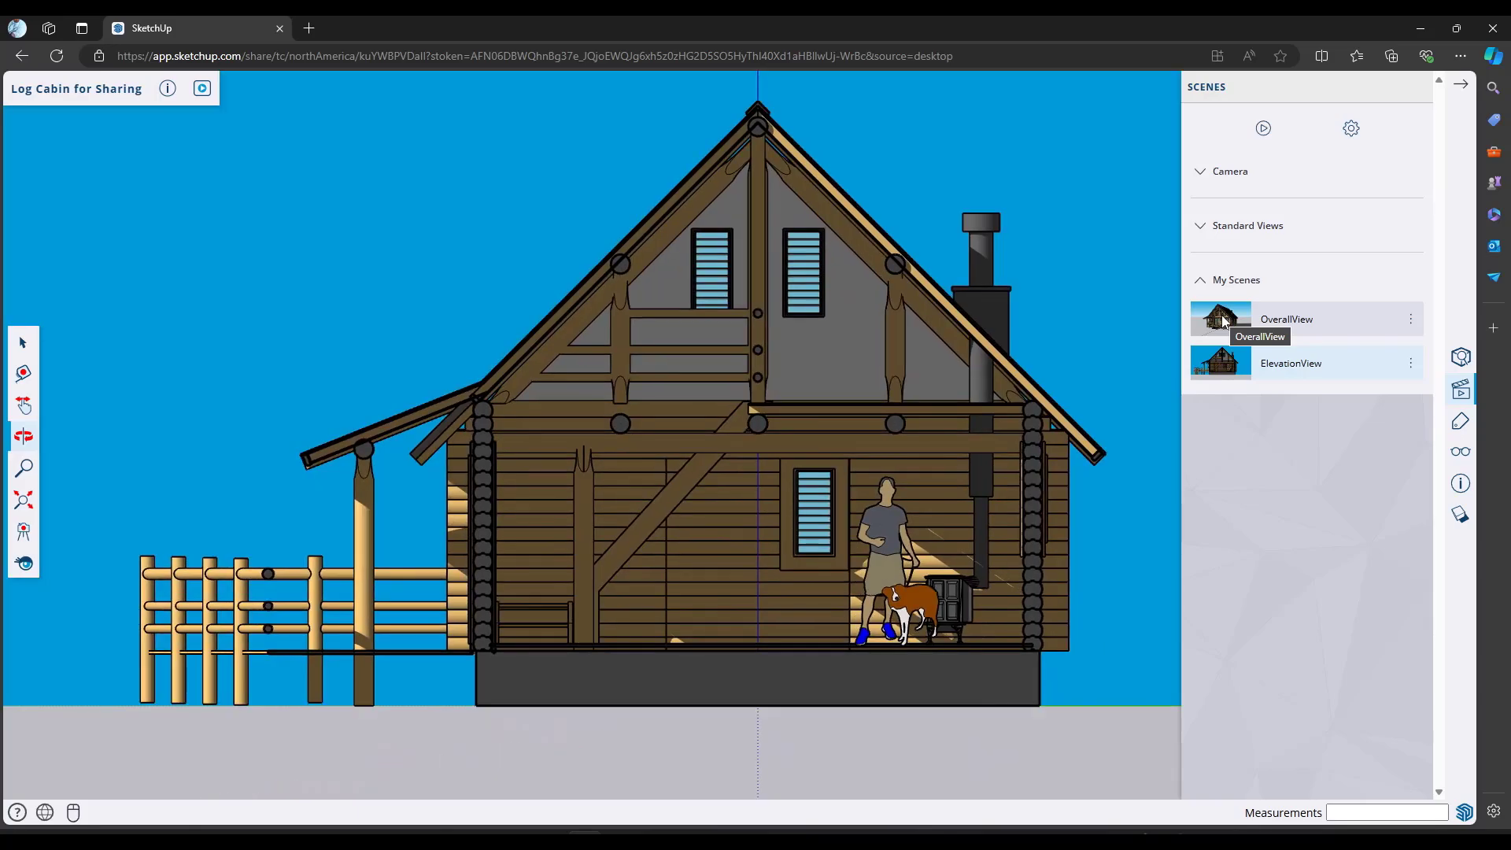
left_click(1225, 320)
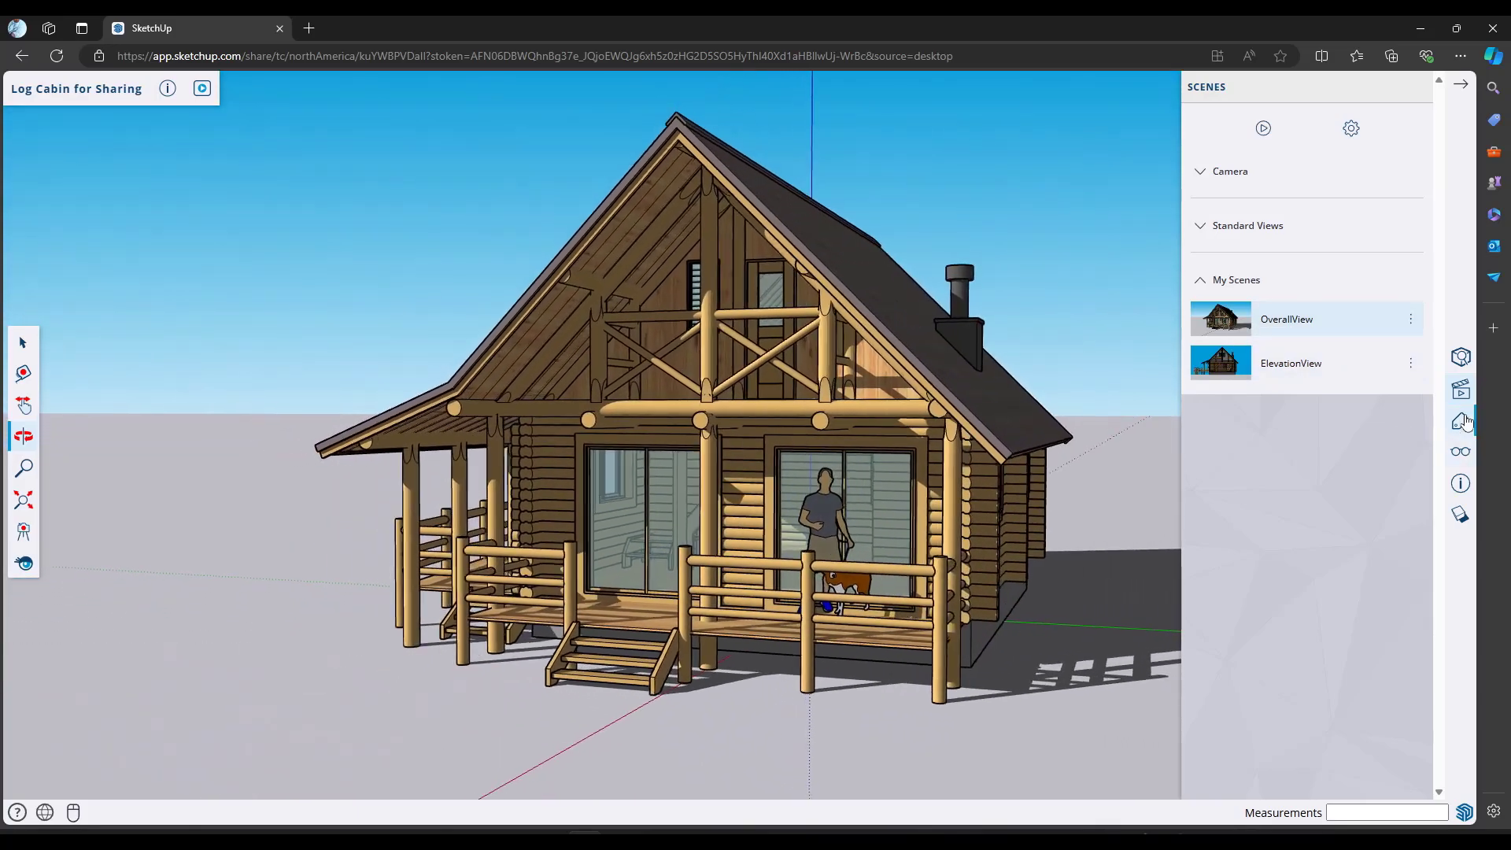
Show the Shadows panel, then orbit and zoom around the cabin in the web viewer.
left_click(1461, 514)
left_click_drag(615, 428, 686, 418)
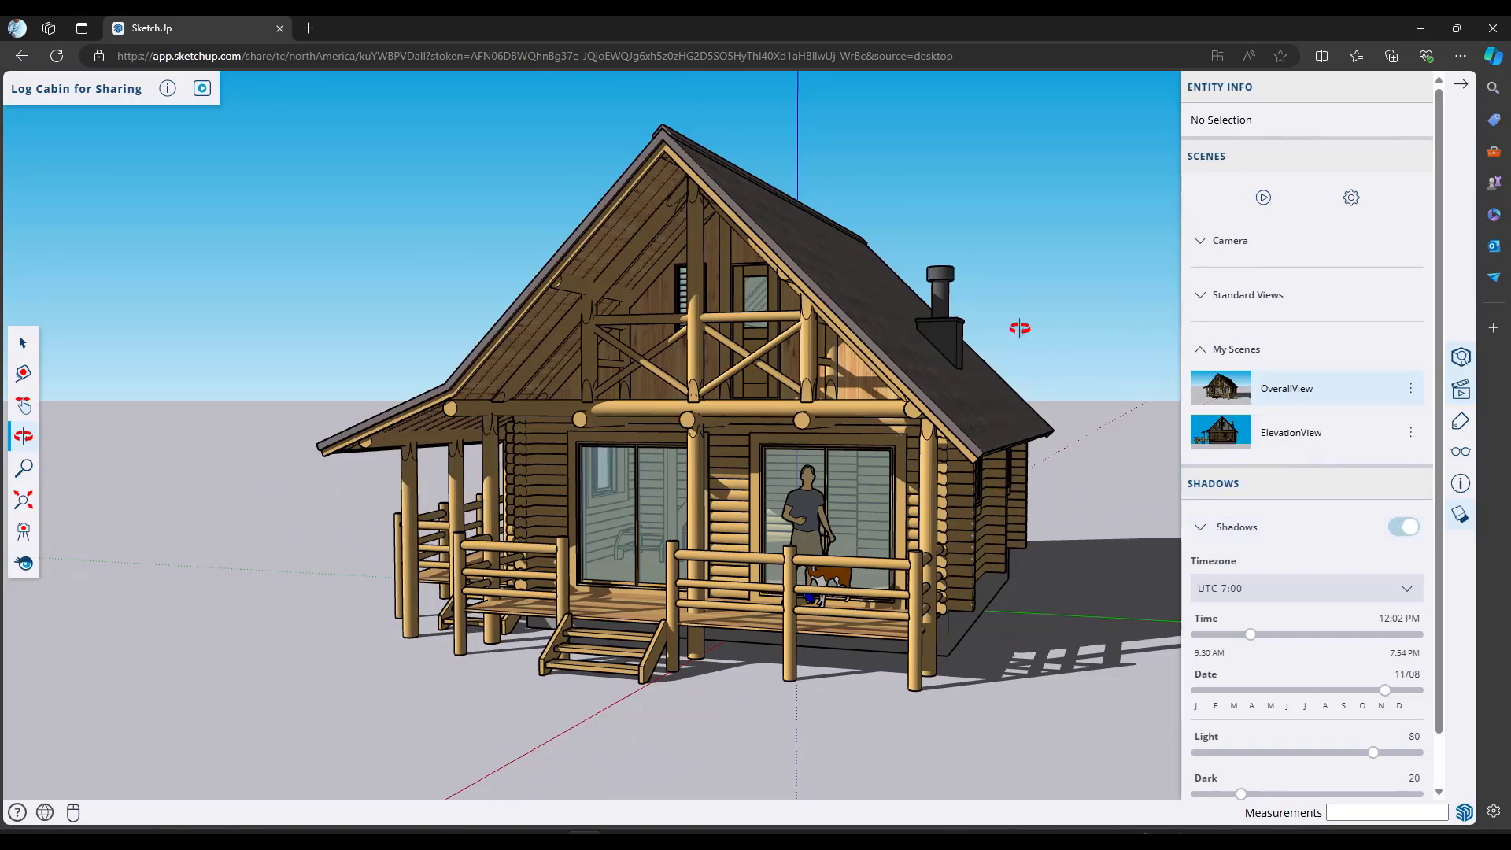
left_click_drag(915, 470, 919, 429)
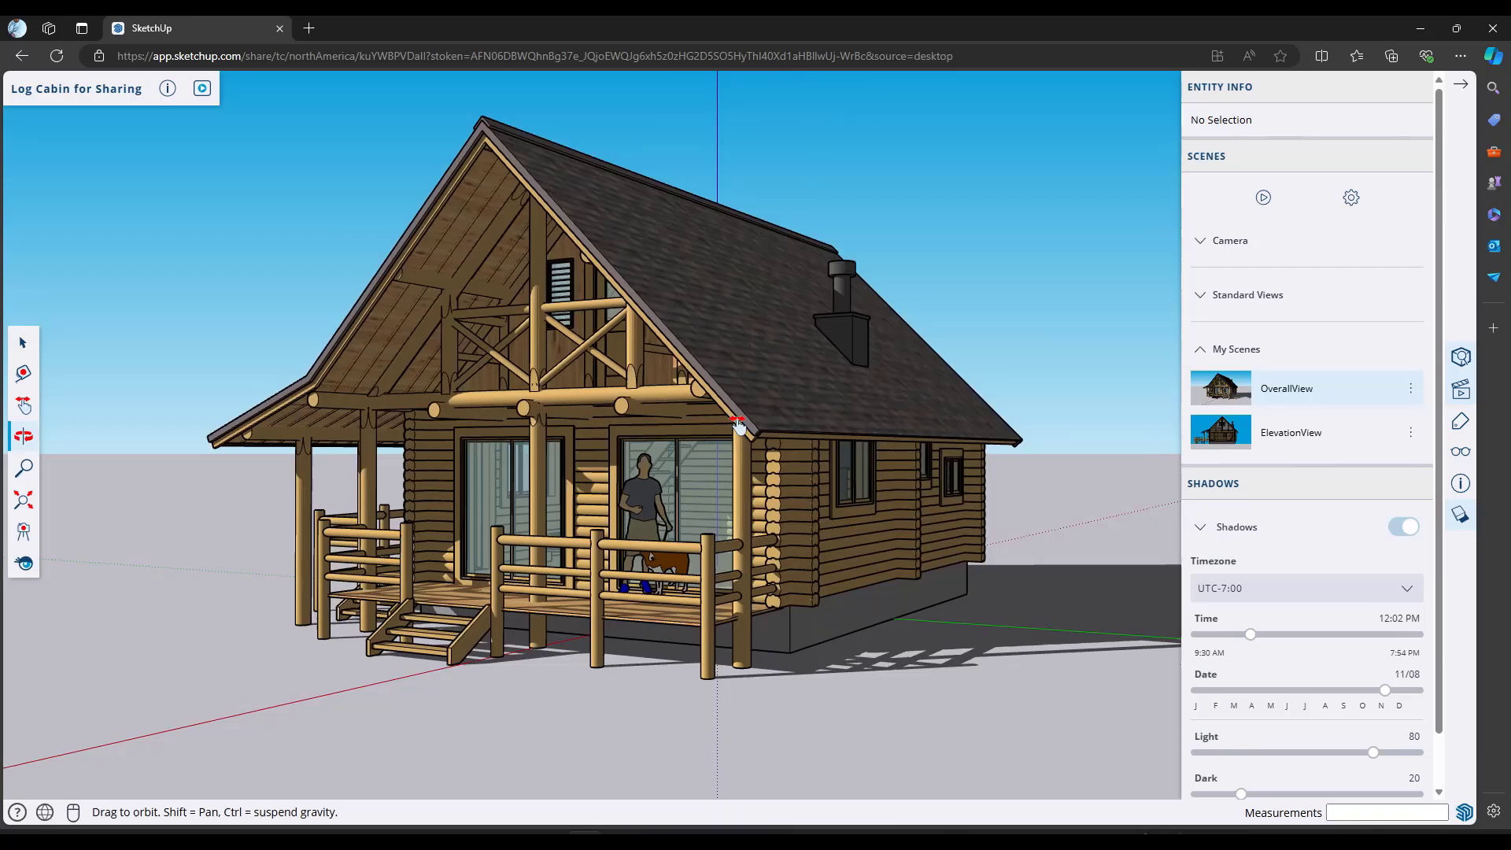
left_click_drag(738, 425, 689, 467)
scroll(724, 441, "down", 3)
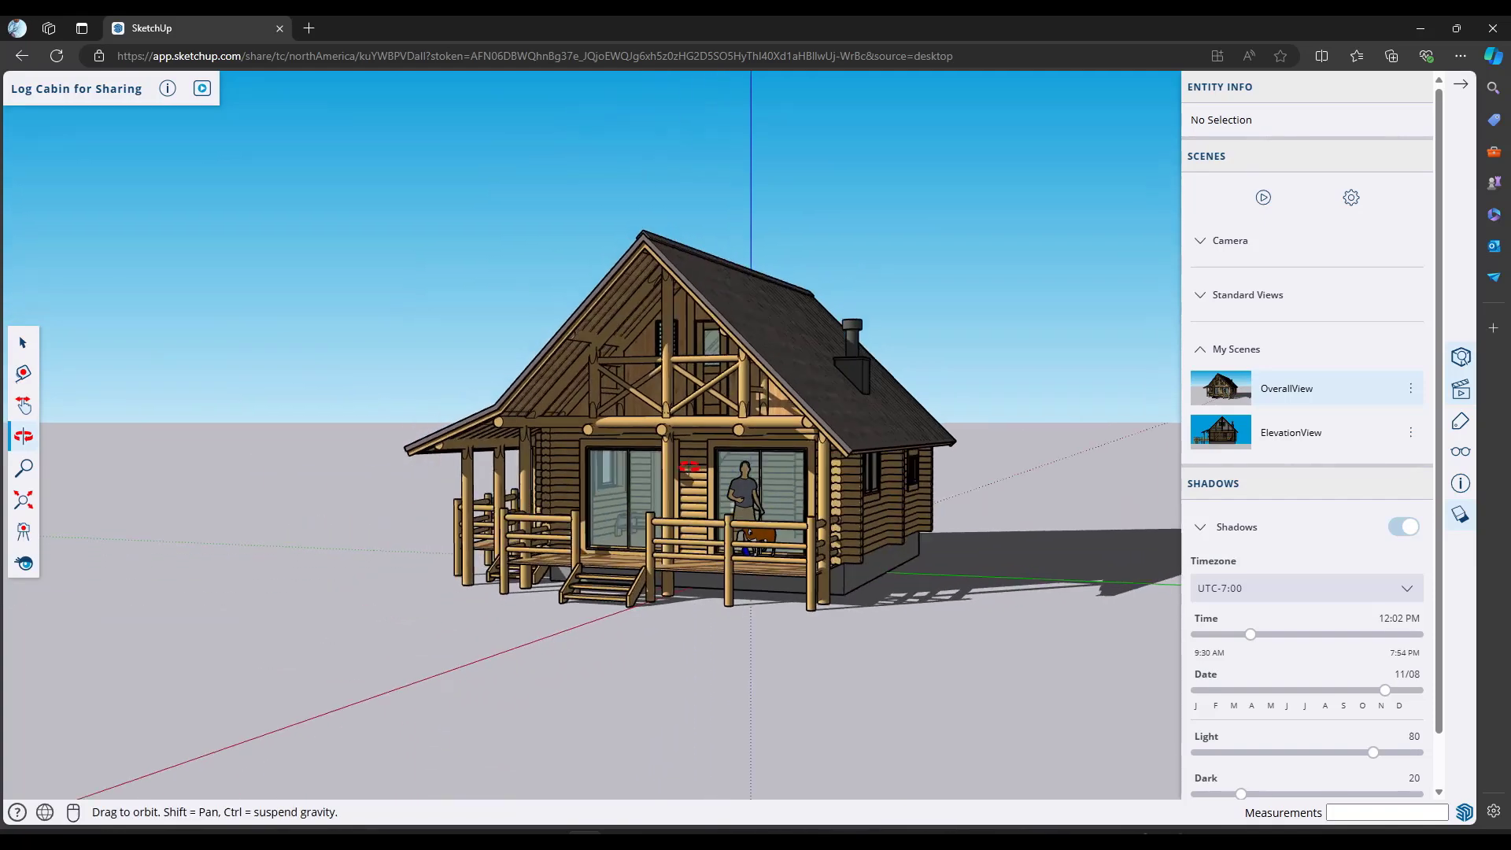
scroll(688, 467, "up", 5)
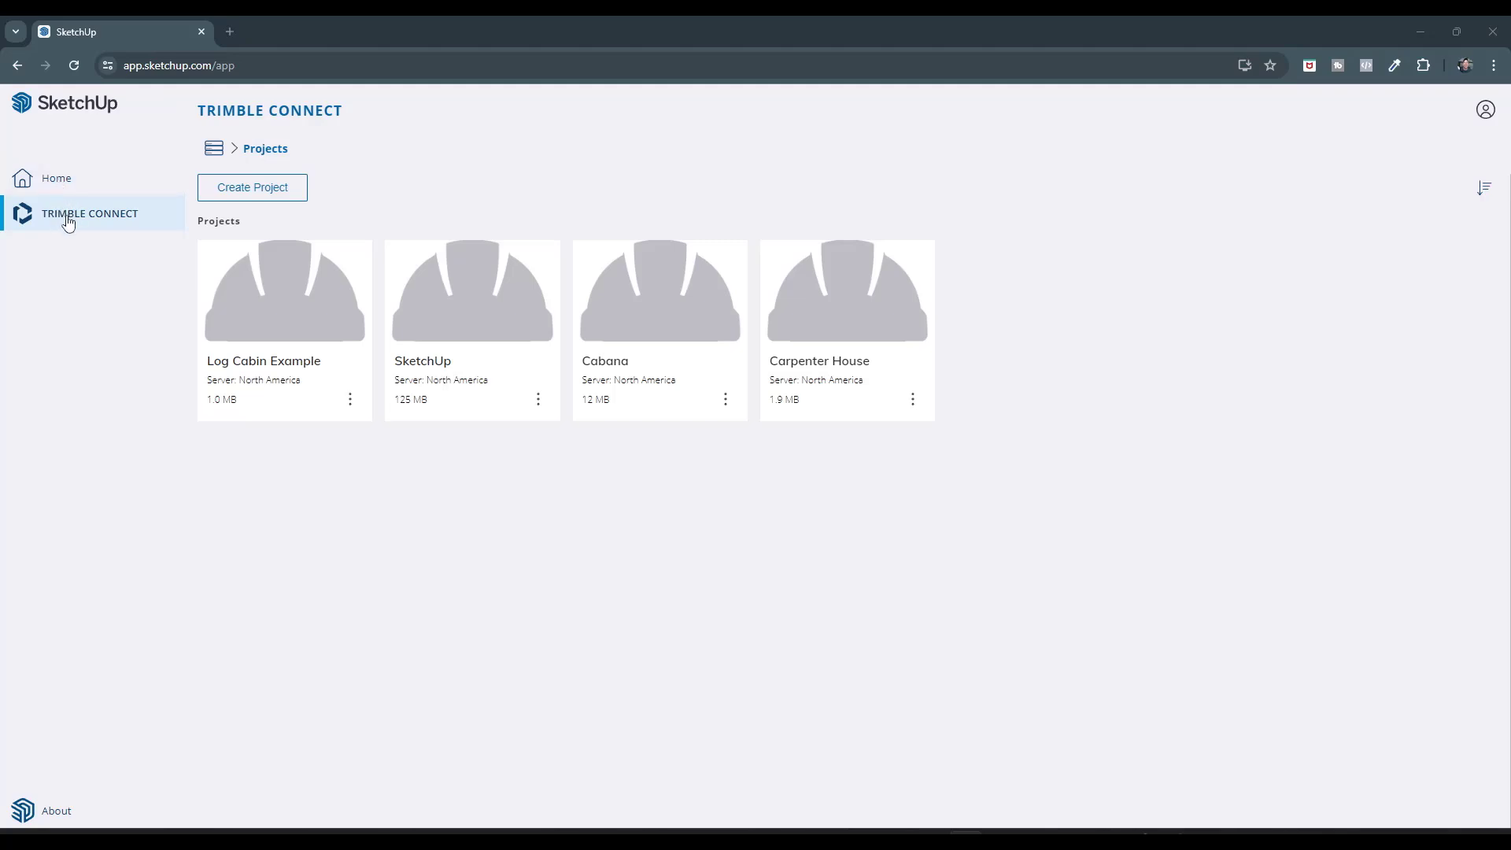
Open the Log Cabin Example project card, then its Log Cabin for Sharing file.
left_click(338, 323)
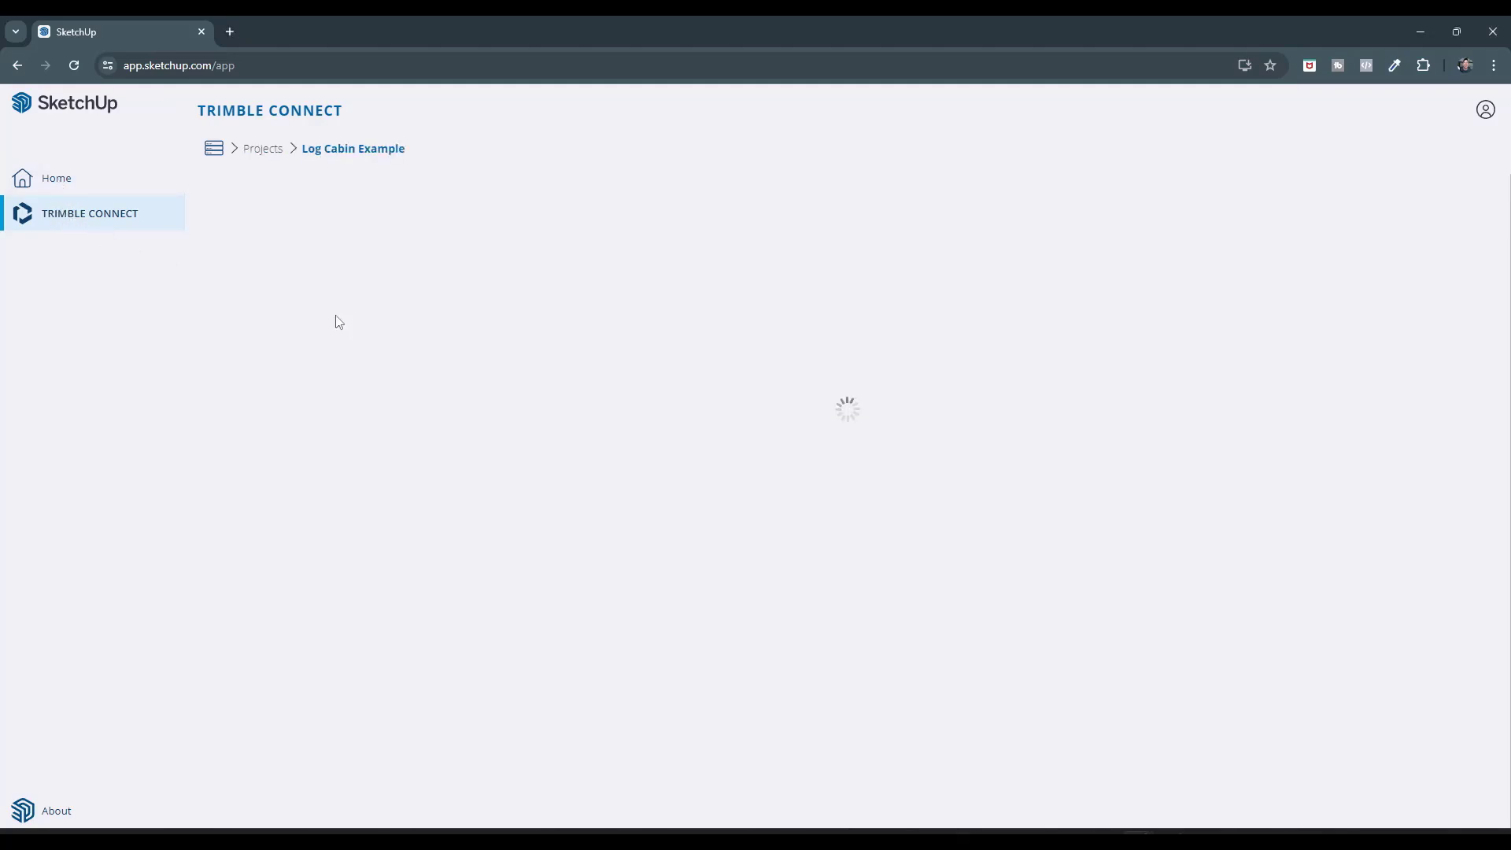
left_click(333, 315)
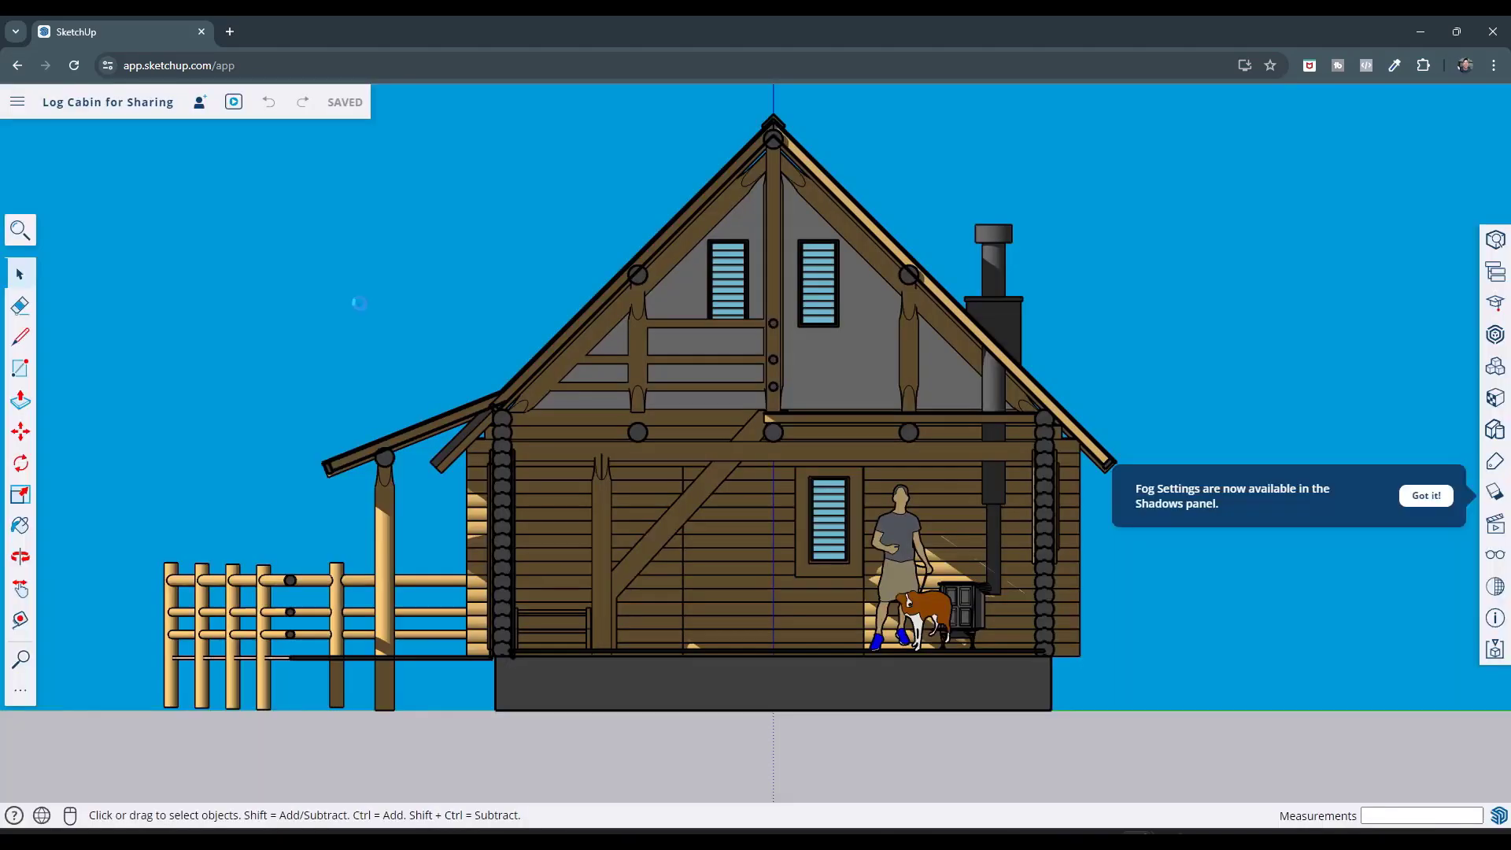
Enable the view-only share link for 'Log Cabin for Sharing' and copy its URL to the clipboard.
left_click(200, 106)
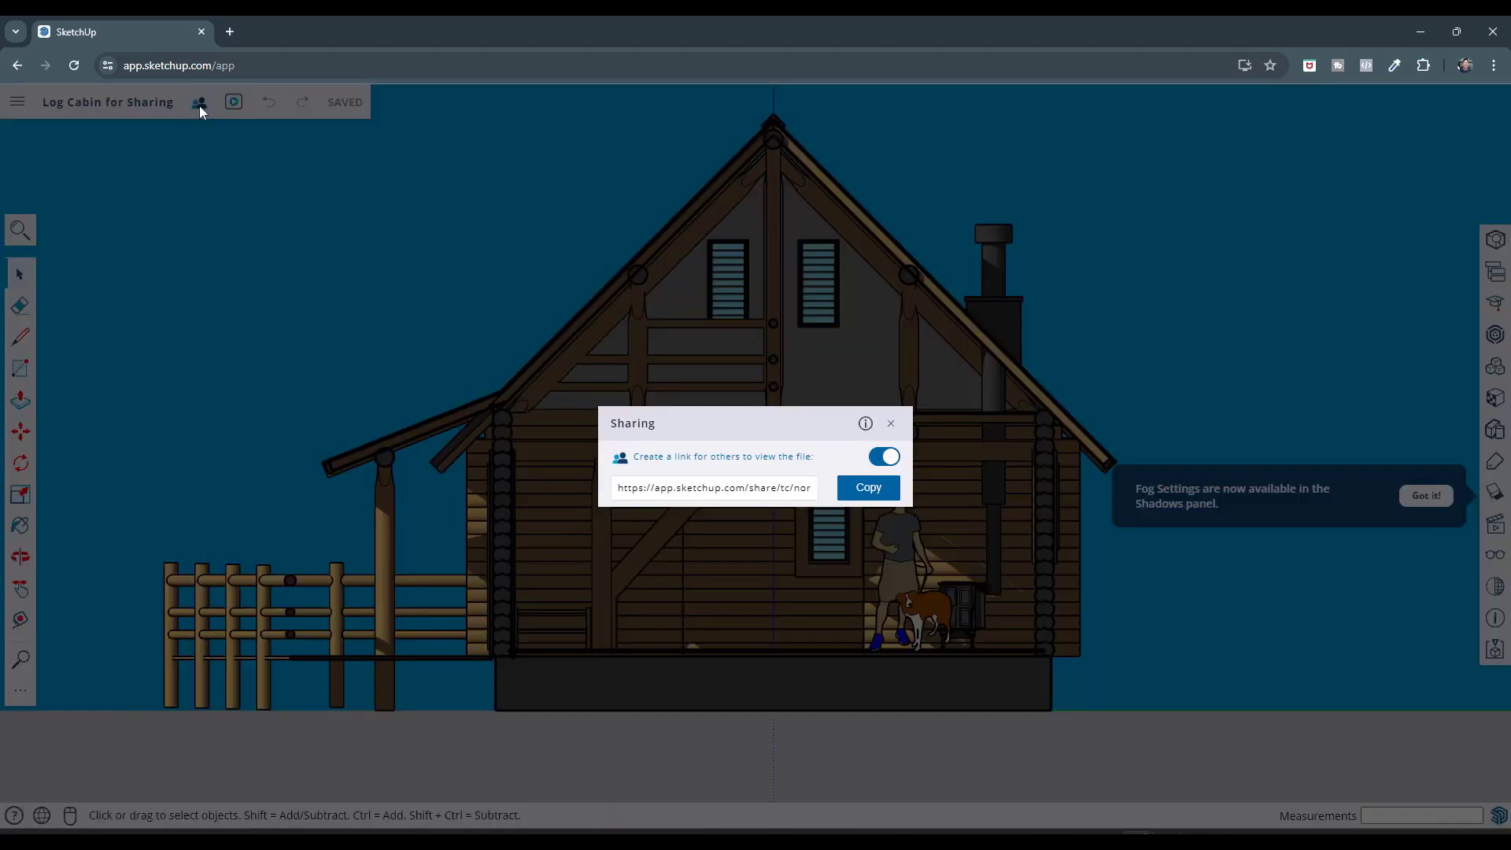
left_click(882, 457)
left_click(884, 458)
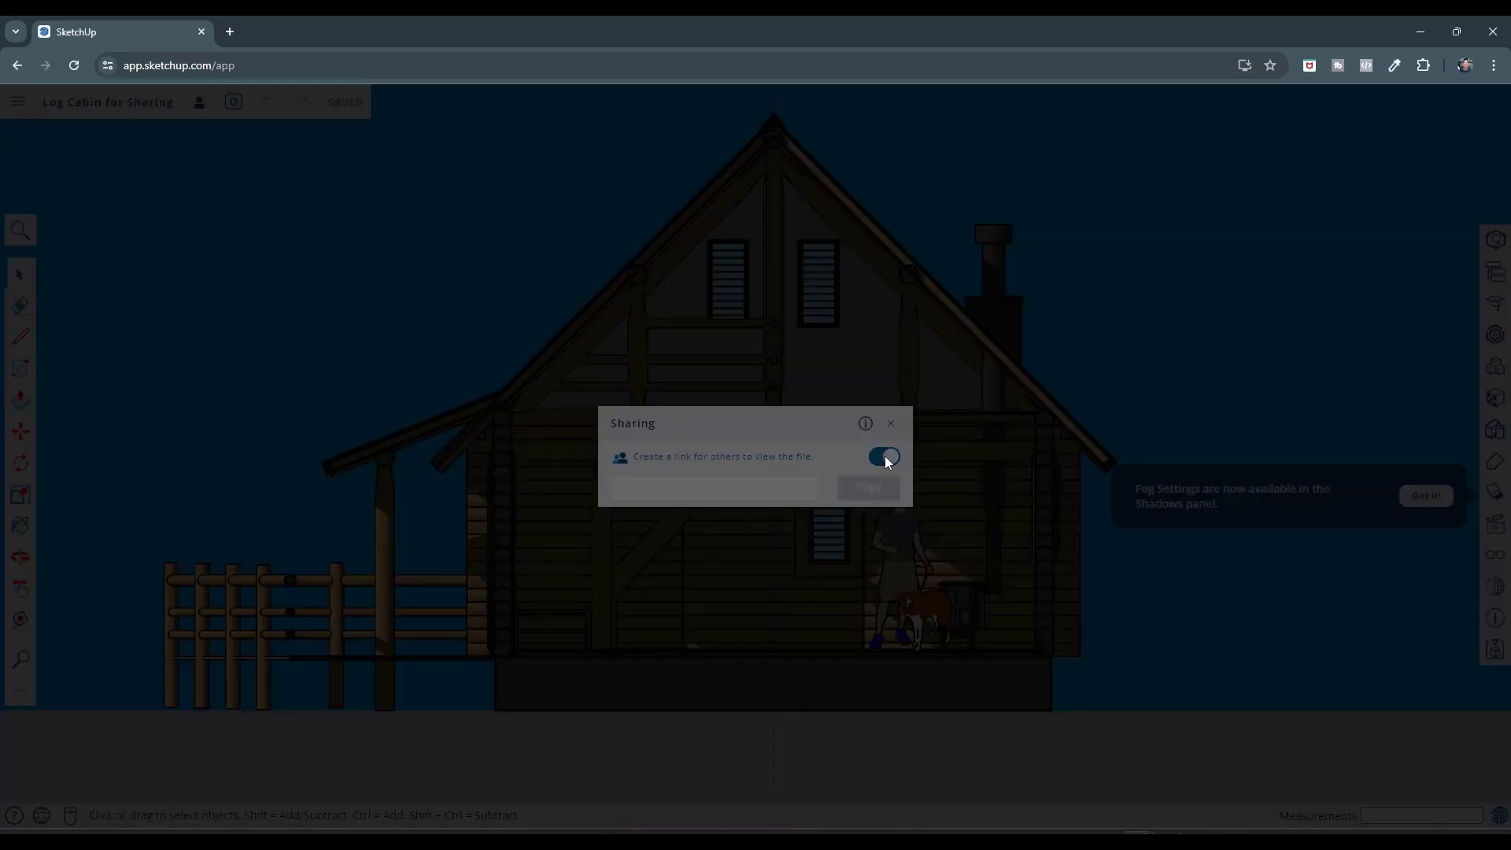
left_click(885, 458)
left_click(885, 459)
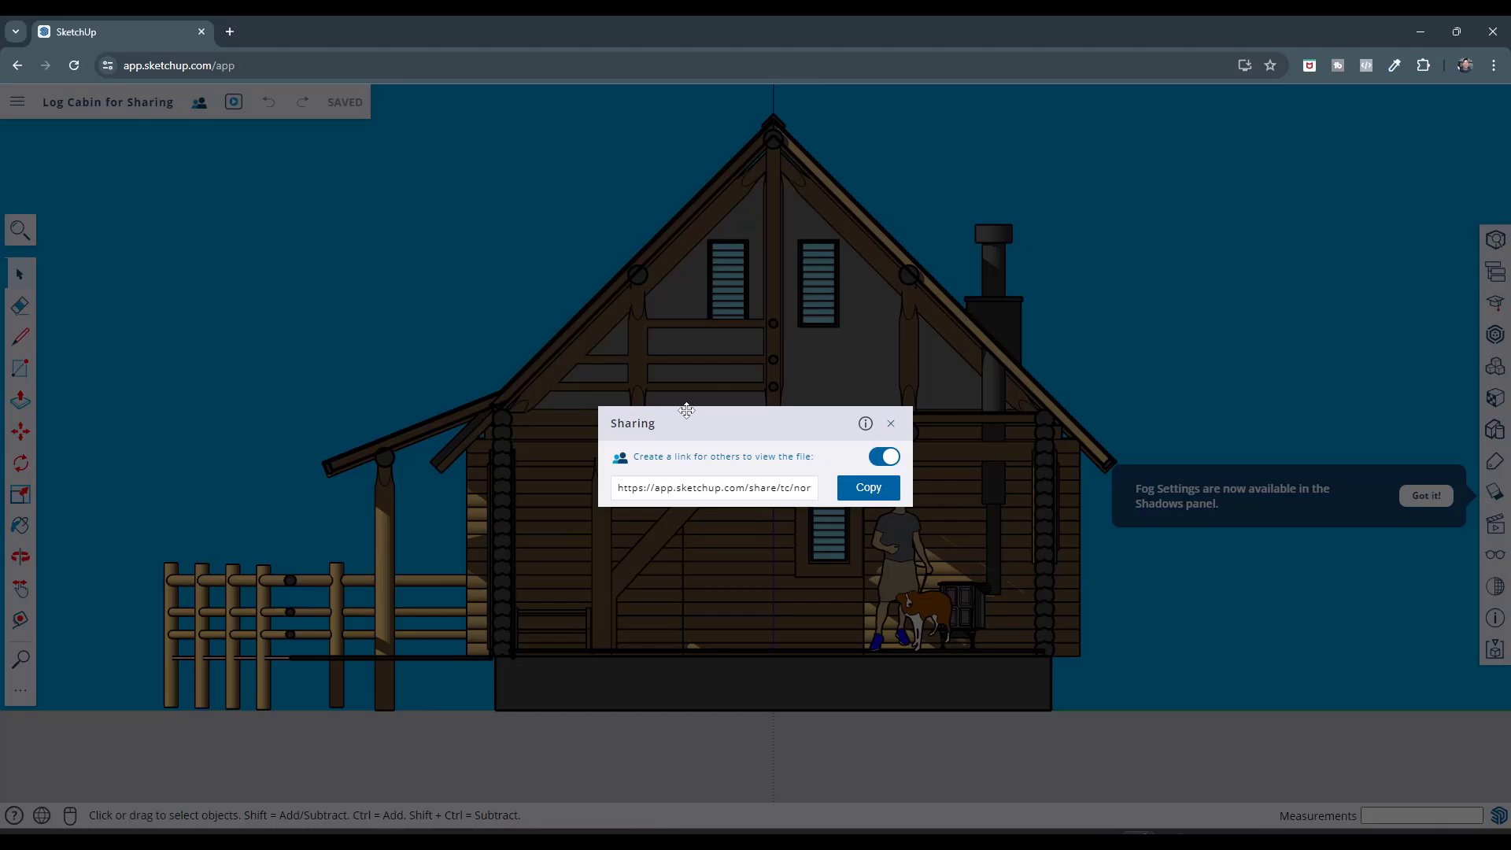
left_click(712, 489)
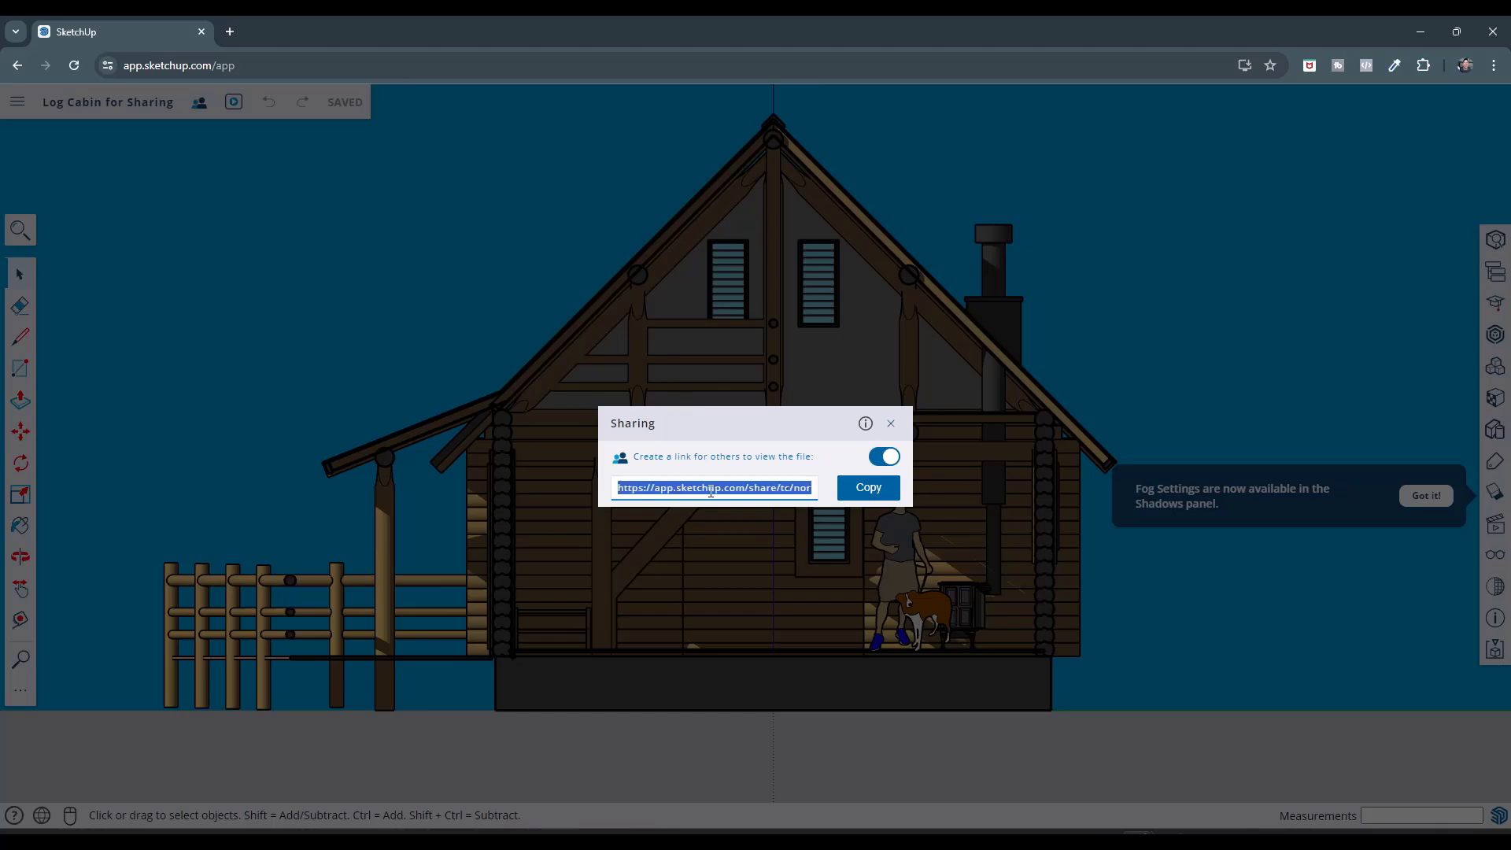
left_click(870, 489)
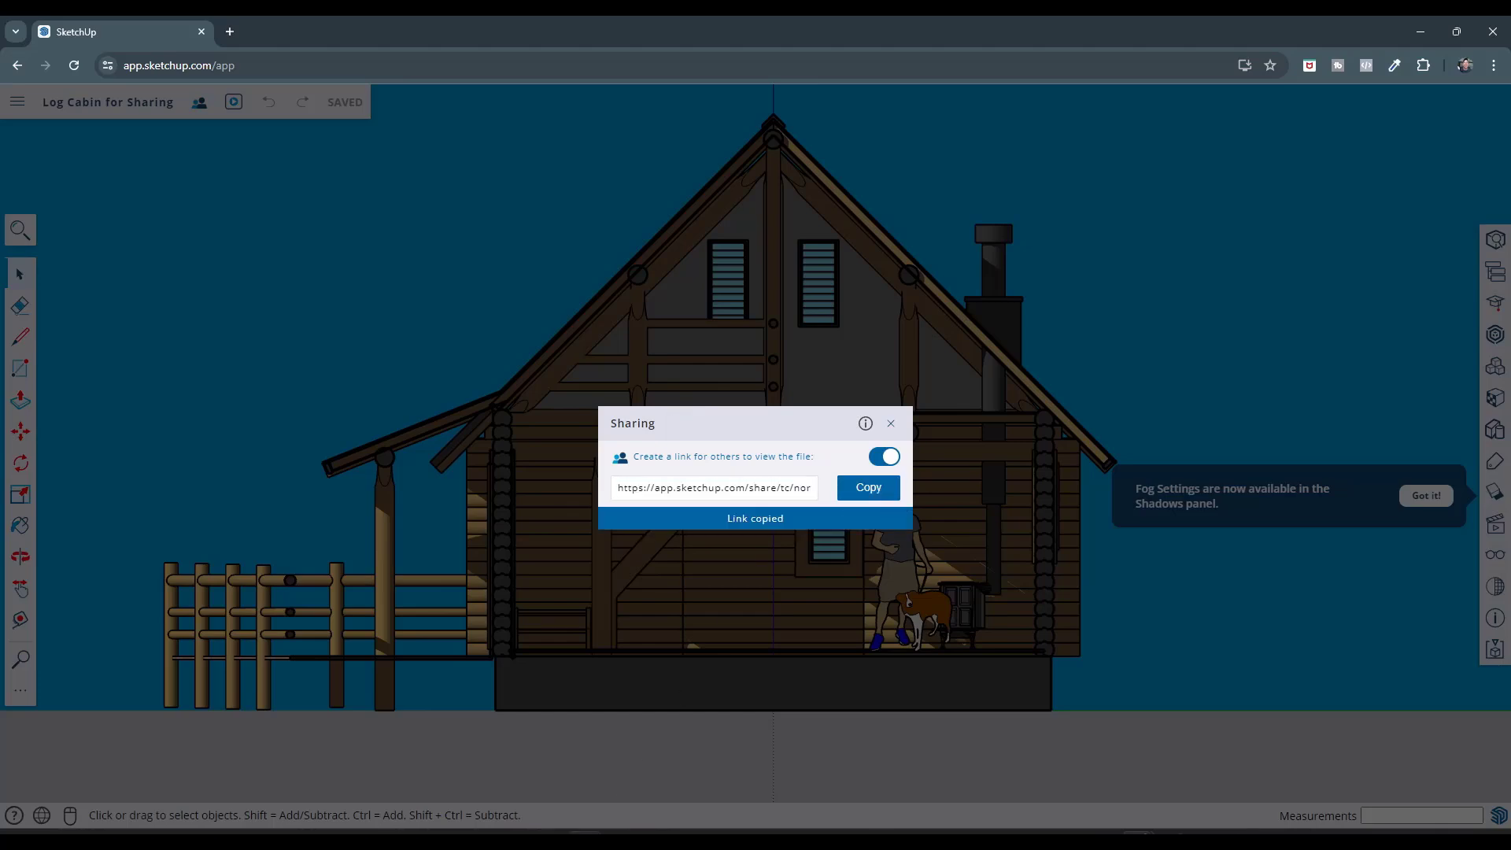